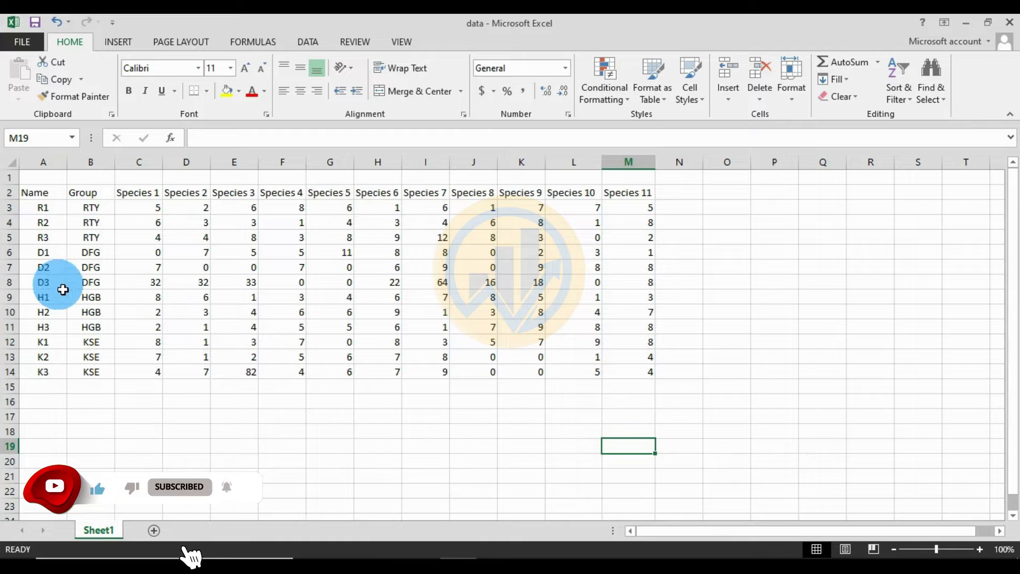
# Examine the species count table, its Name and Group columns, and where each sample group begins
pyautogui.moveTo(37, 192); pyautogui.dragTo(91, 282)
pyautogui.moveTo(162, 330); pyautogui.dragTo(646, 383)
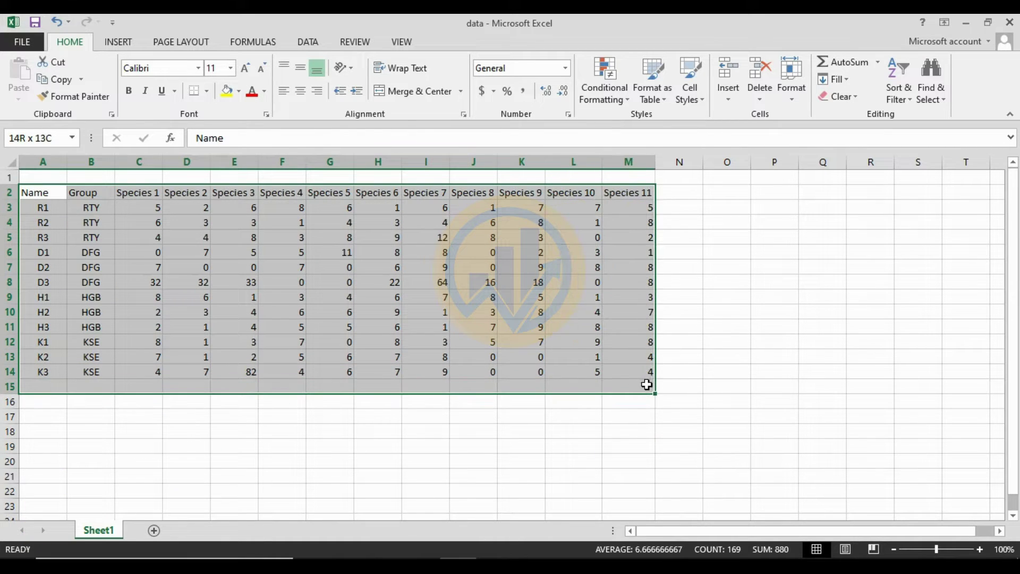
pyautogui.moveTo(153, 202); pyautogui.dragTo(652, 372)
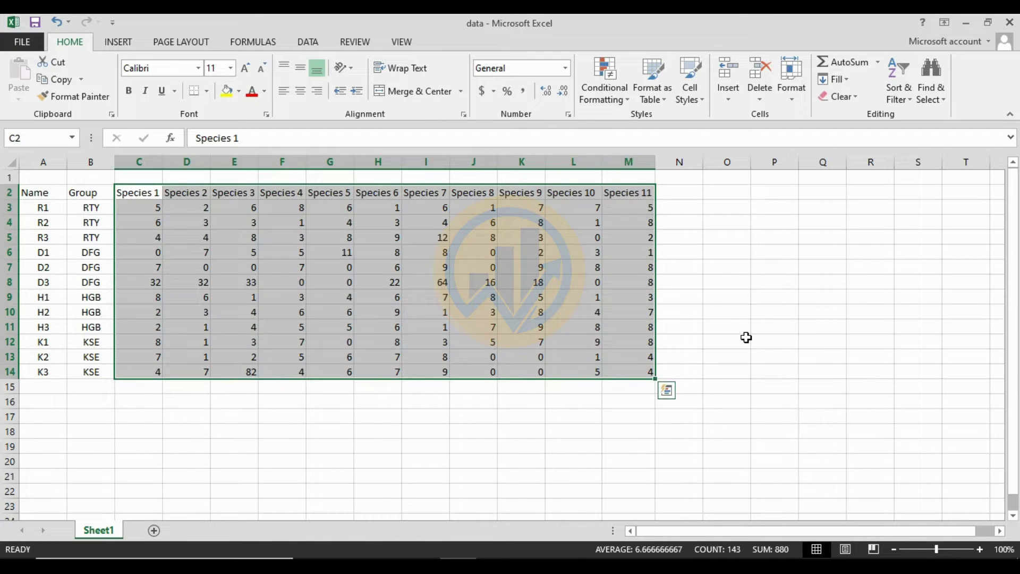
pyautogui.click(733, 329)
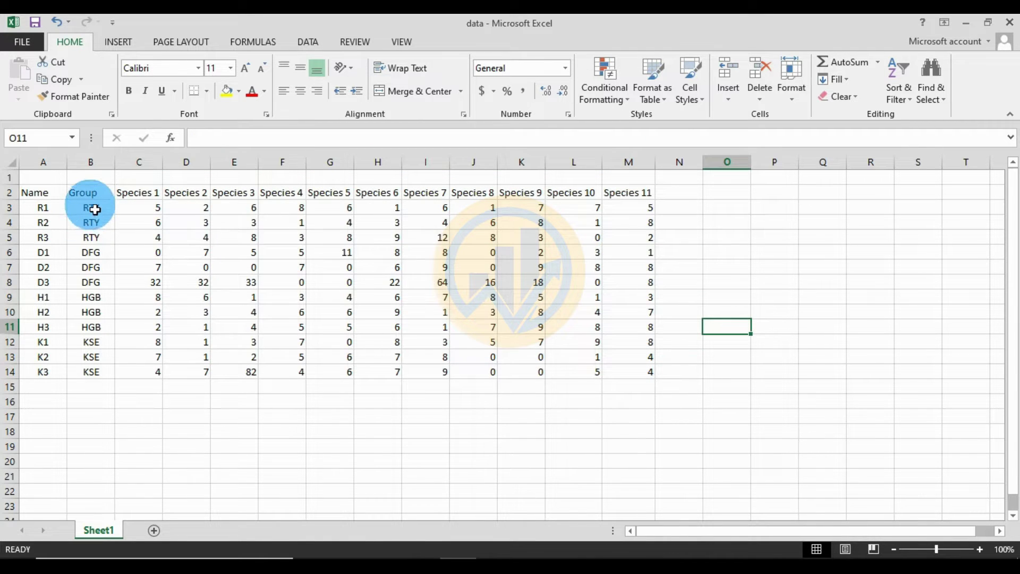
pyautogui.click(109, 211)
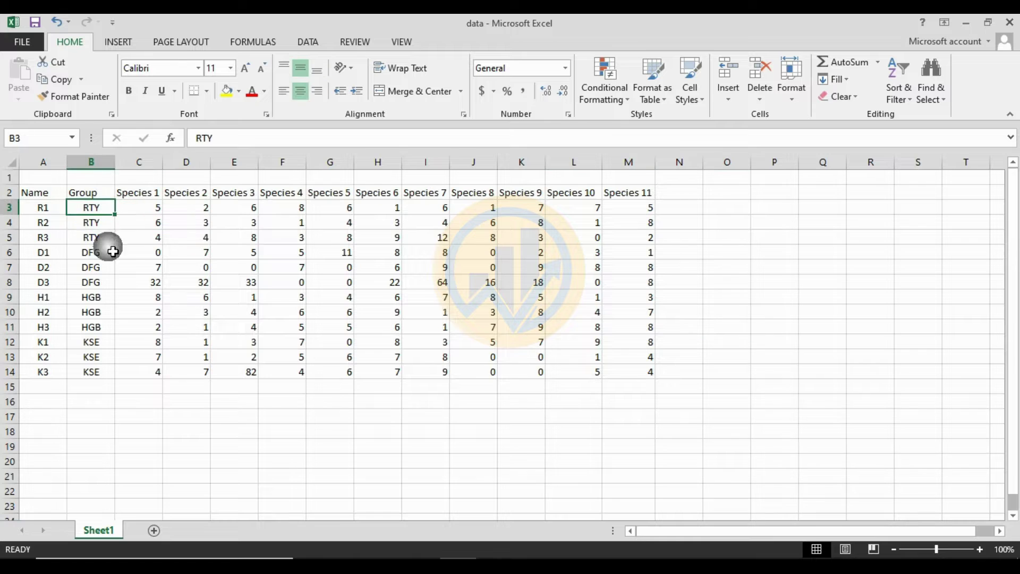
pyautogui.click(105, 254)
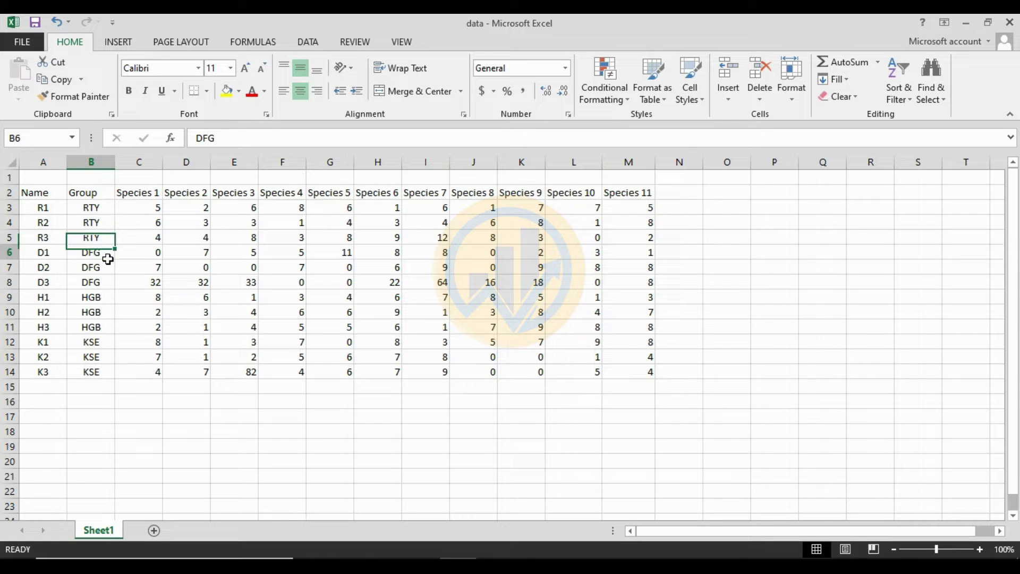
pyautogui.click(107, 300)
pyautogui.click(109, 347)
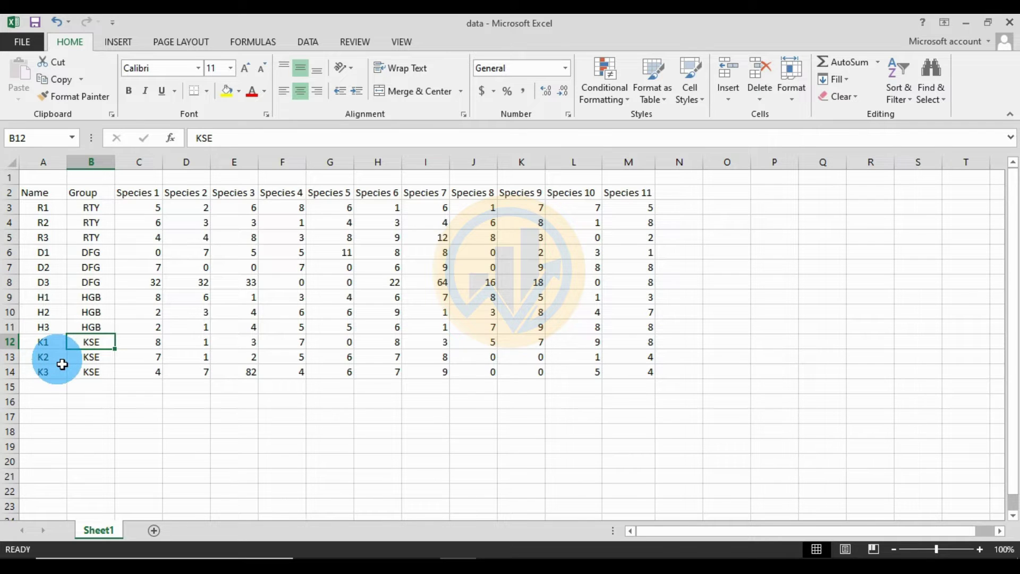
# Copy the whole data table with its headers, from Name down to the last Species 11 value (A2:M14)
pyautogui.moveTo(646, 373); pyautogui.dragTo(39, 202)
pyautogui.rightClick(39, 201)
pyautogui.click(63, 223)
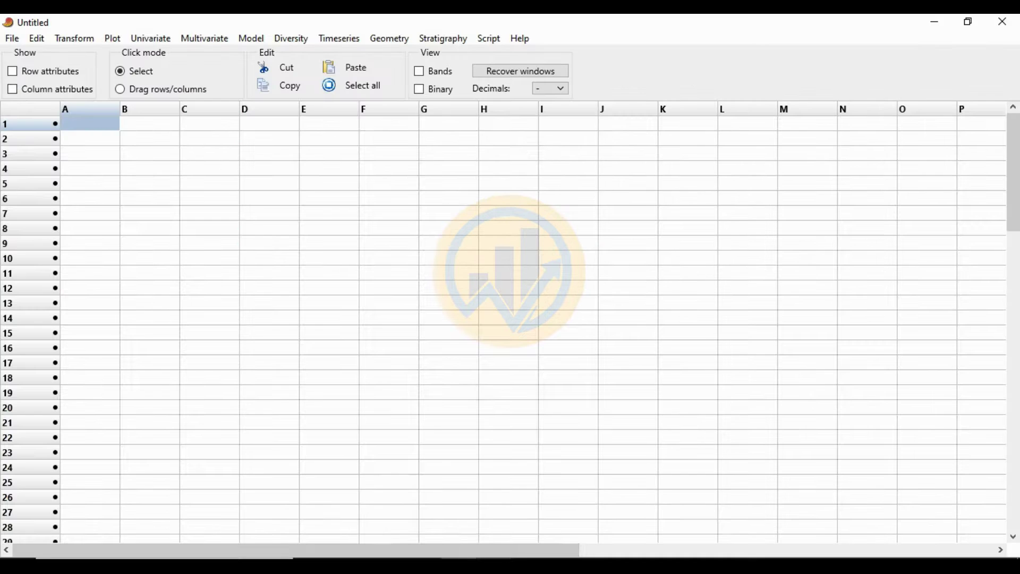
# In PAST, show the row and column attributes and paste the copied table starting at the Name row and Name column
pyautogui.click(13, 72)
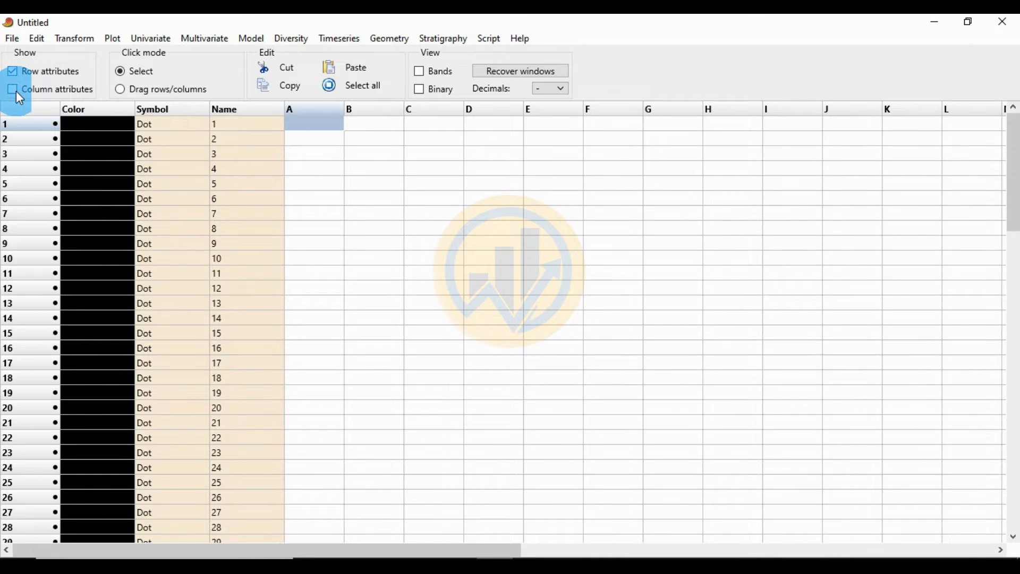
pyautogui.click(13, 90)
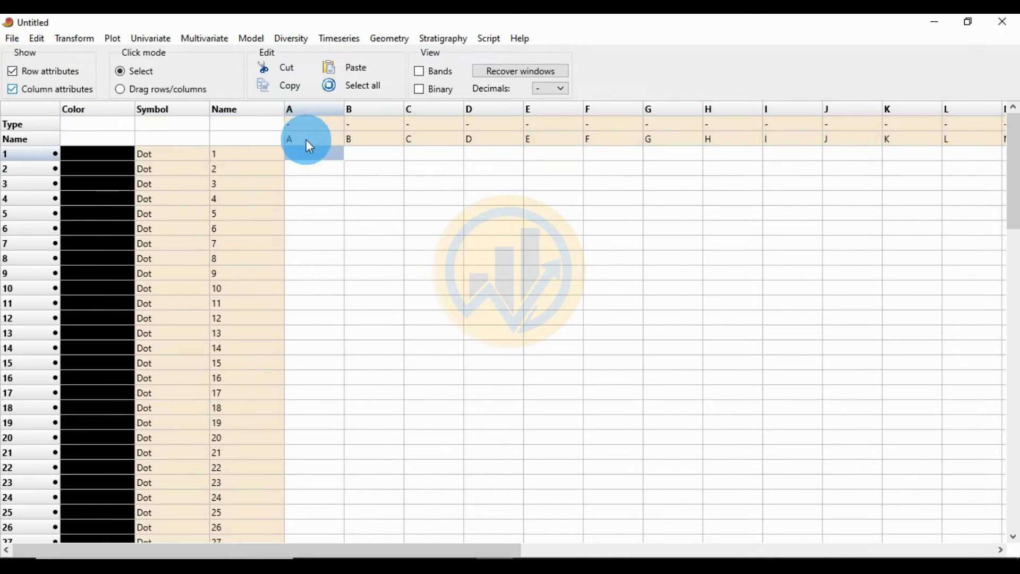
pyautogui.click(232, 138)
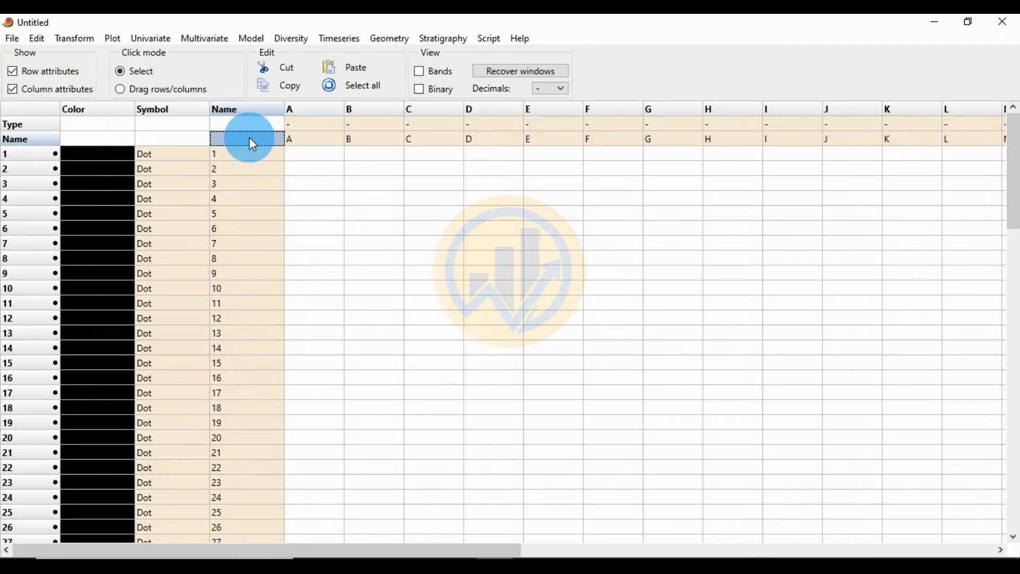
pyautogui.click(360, 78)
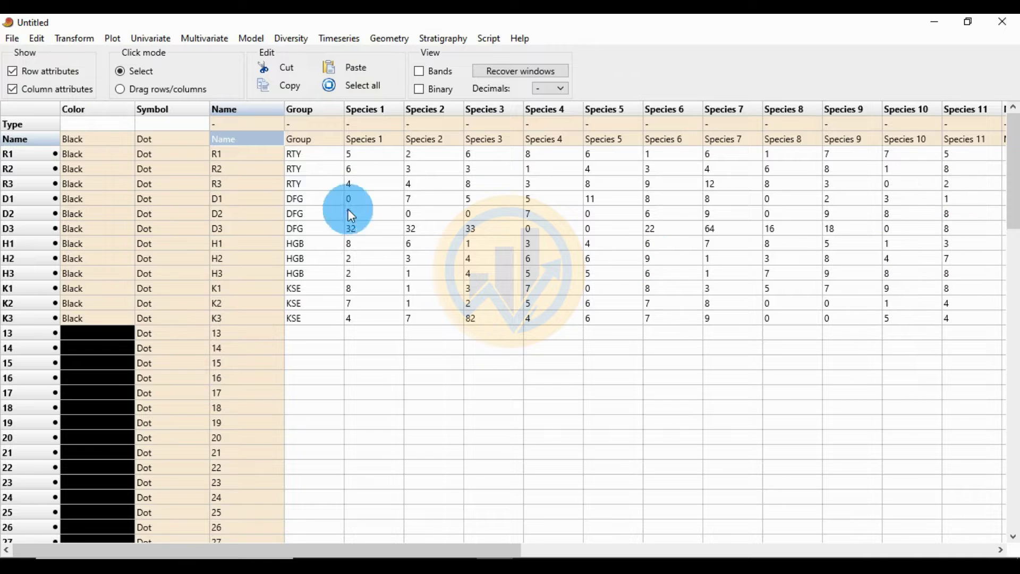
pyautogui.click(119, 143)
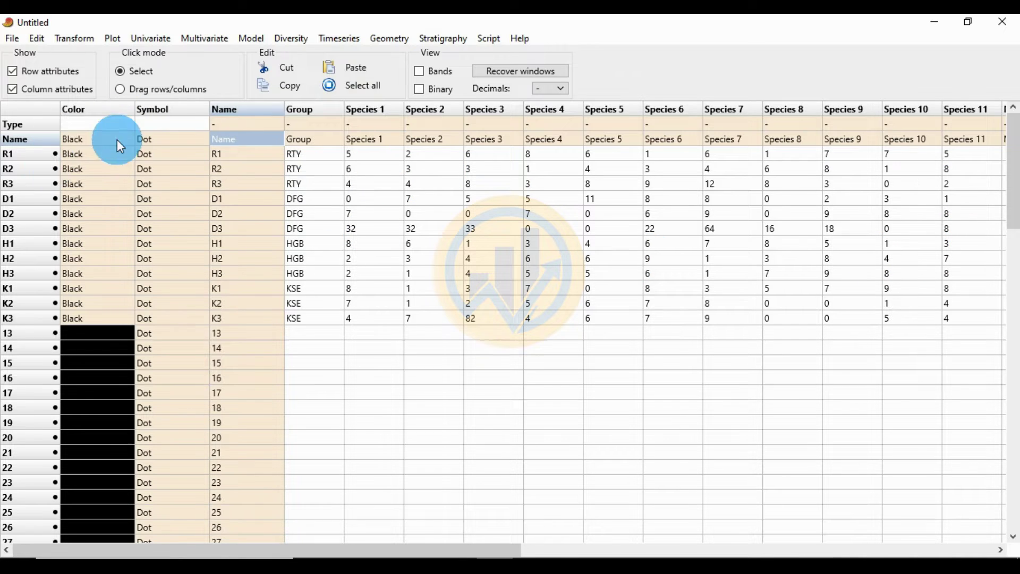
# Set the data type of the Group column to Group
pyautogui.click(301, 124)
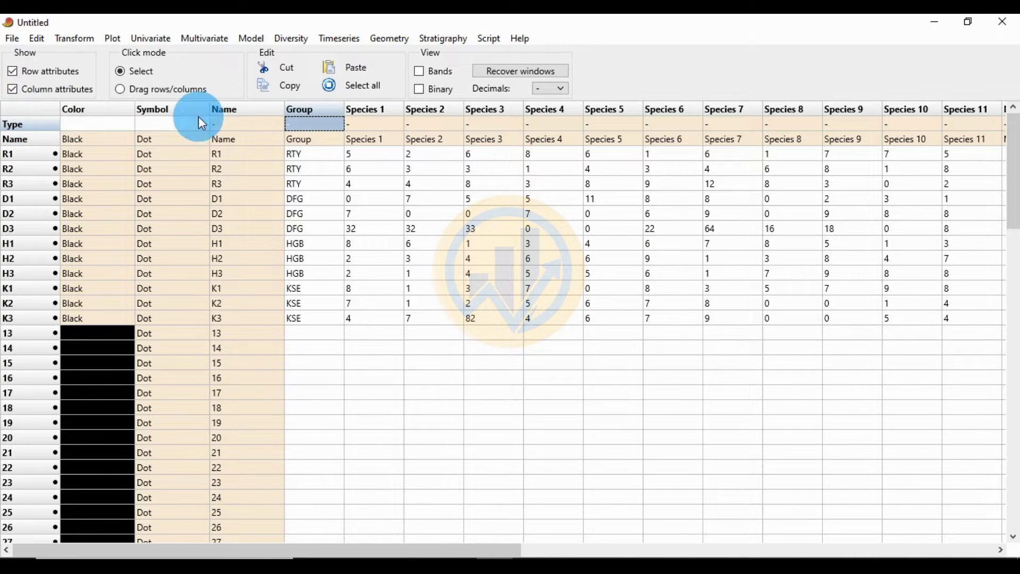
pyautogui.click(299, 123)
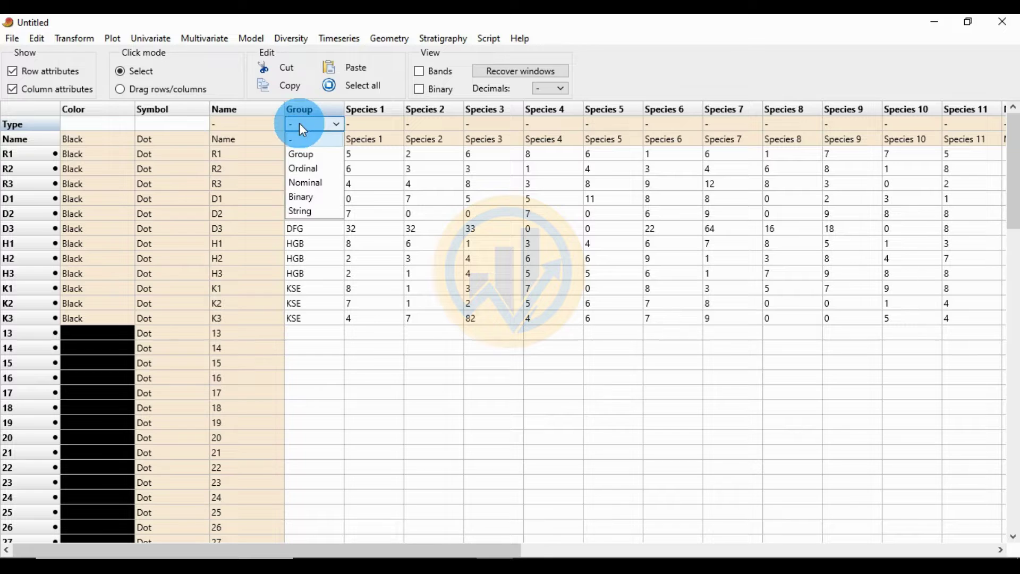
pyautogui.click(303, 152)
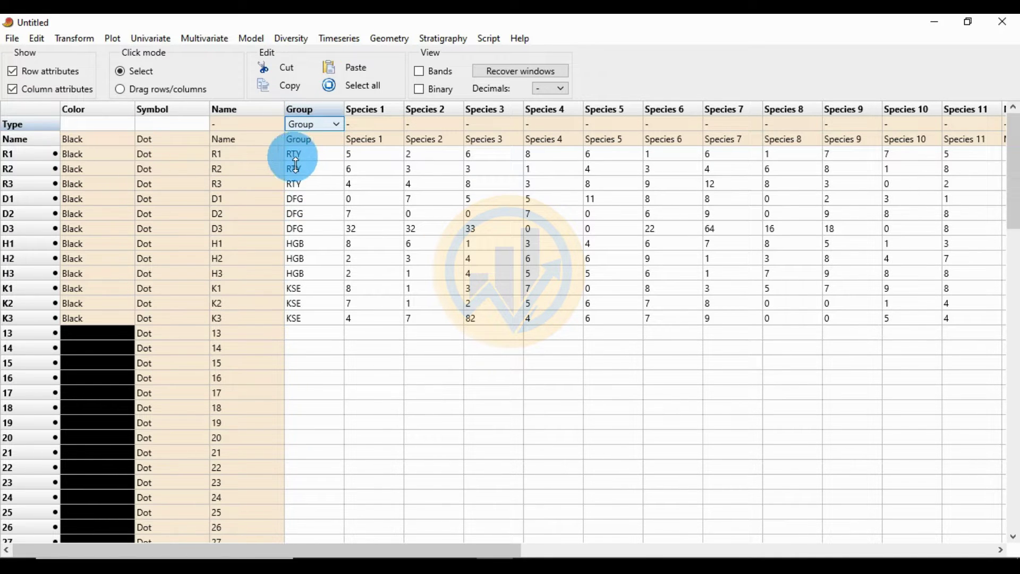
# Set the row color of the RTY samples R1, R2 and R3 to Aqua
pyautogui.click(78, 154)
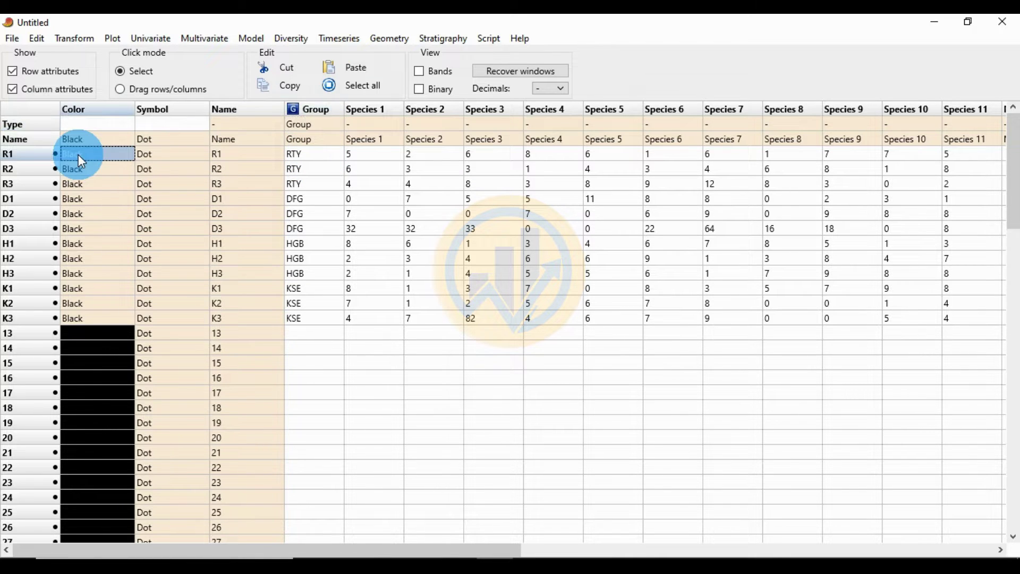
pyautogui.click(78, 154)
pyautogui.click(82, 198)
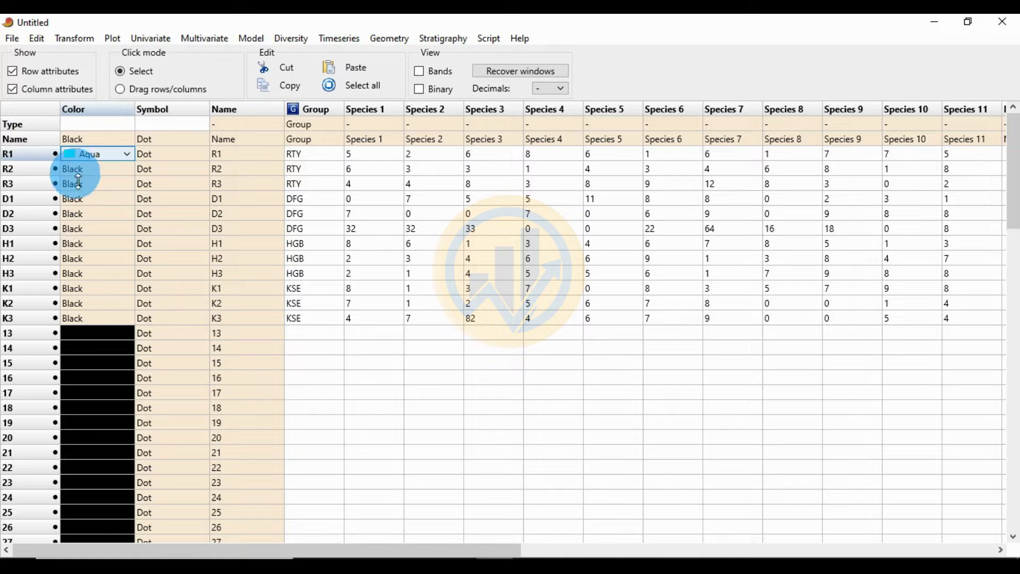
pyautogui.click(75, 168)
pyautogui.click(75, 168)
pyautogui.click(76, 210)
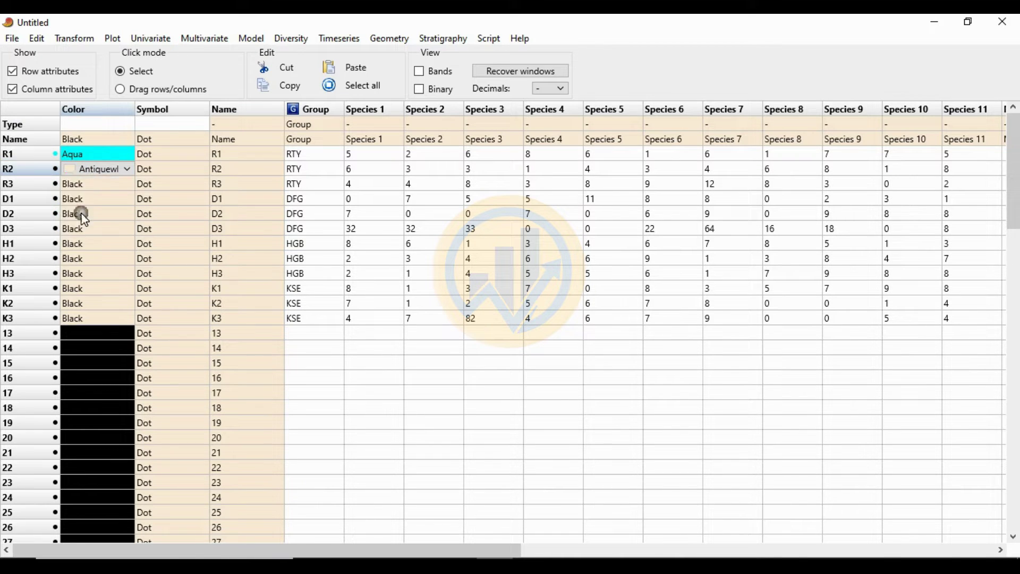
pyautogui.click(78, 185)
pyautogui.click(78, 184)
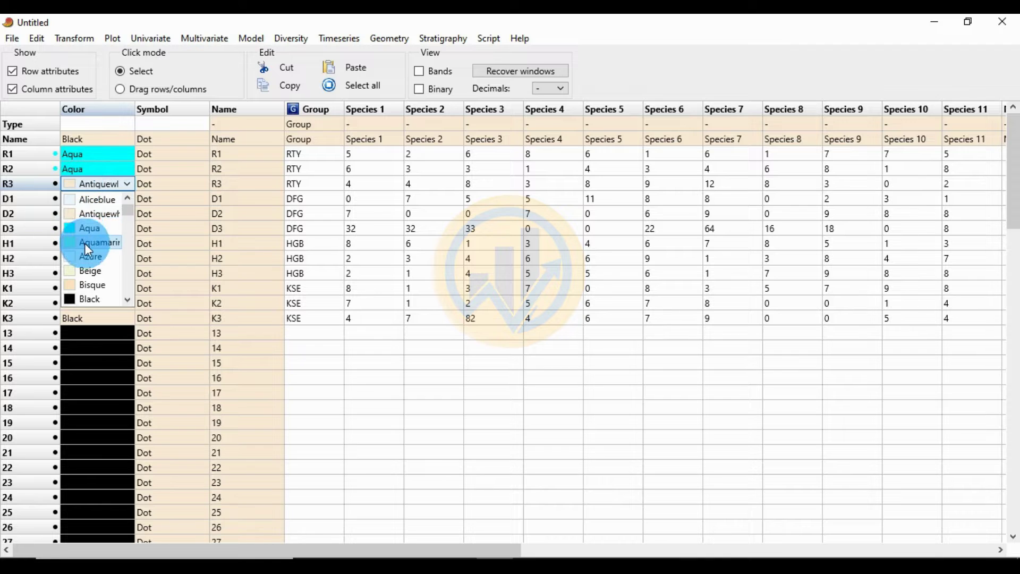
pyautogui.click(93, 229)
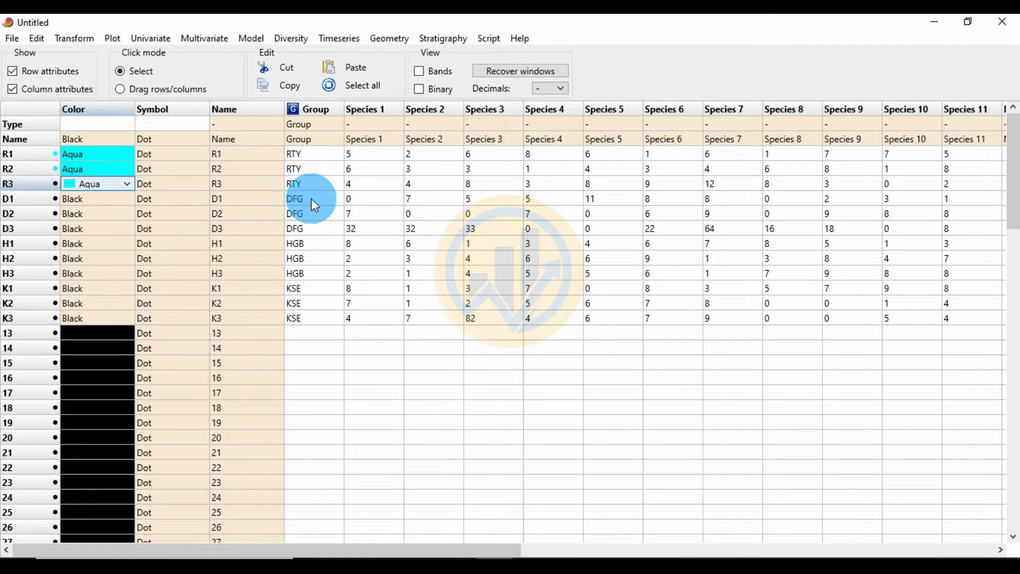
# Set the row color of the DFG samples D1, D2 and D3 to Blue
pyautogui.click(81, 200)
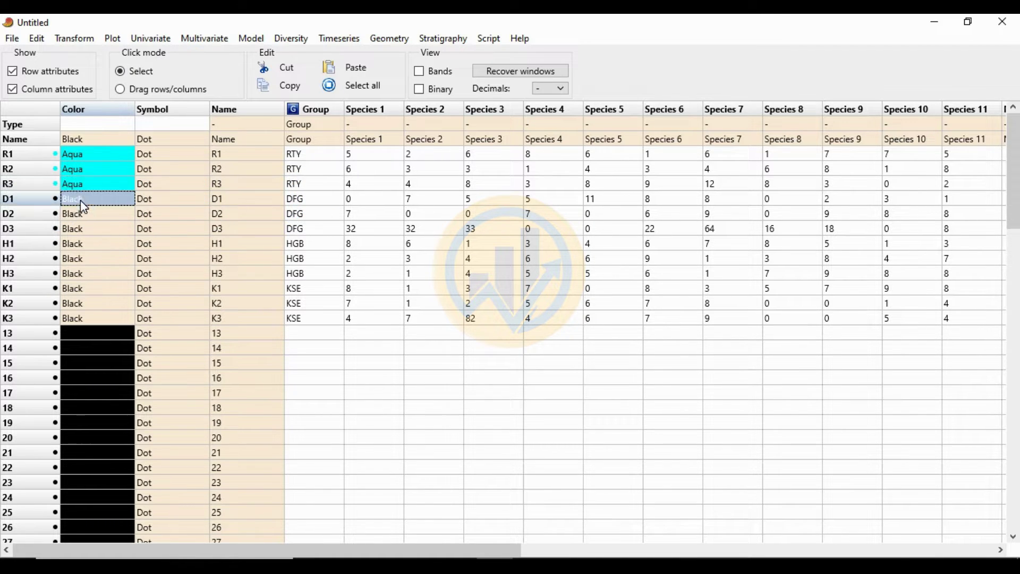
pyautogui.click(79, 200)
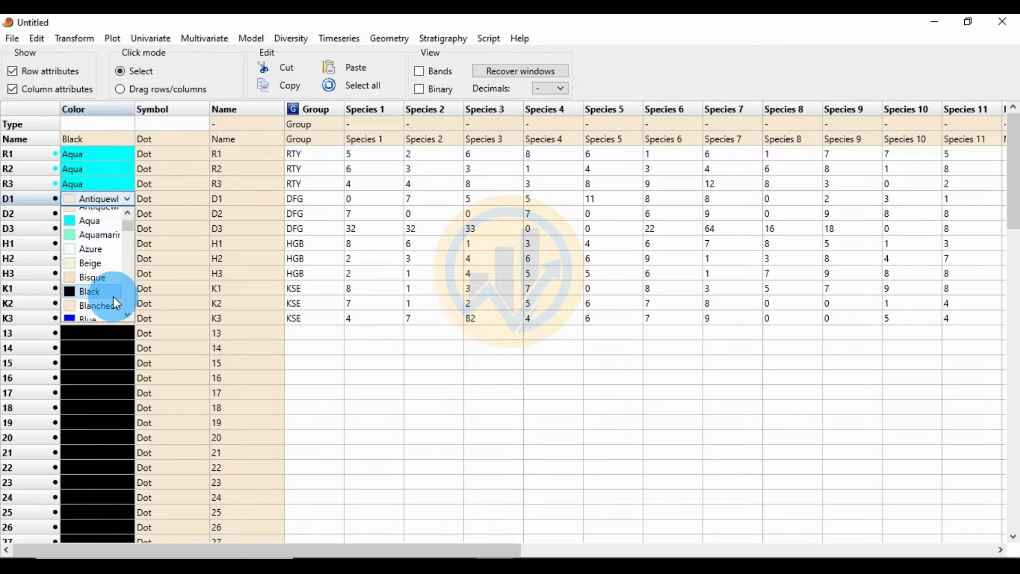
pyautogui.scroll(-1, 110, 295)
pyautogui.click(91, 295)
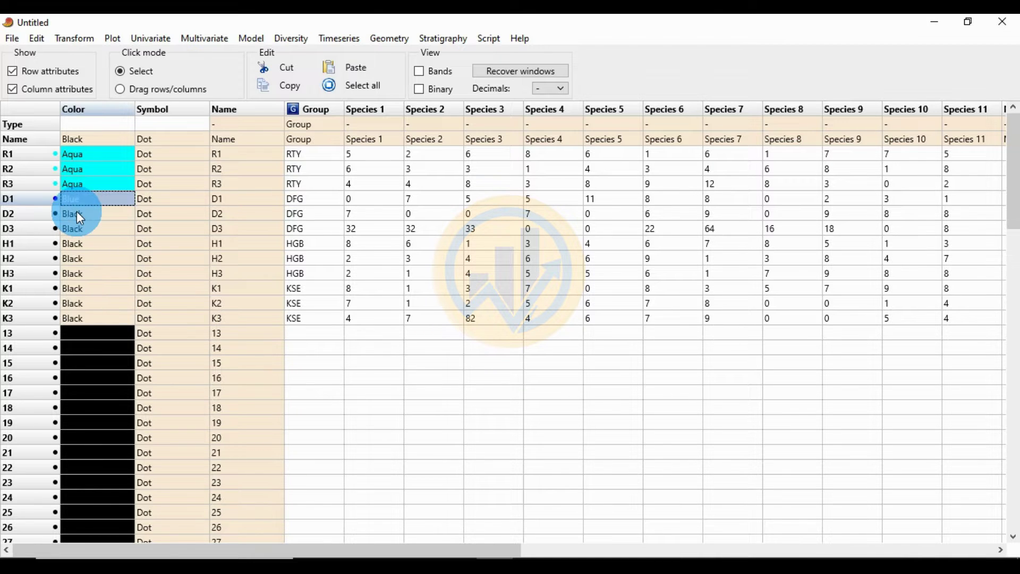
pyautogui.click(77, 211)
pyautogui.click(76, 212)
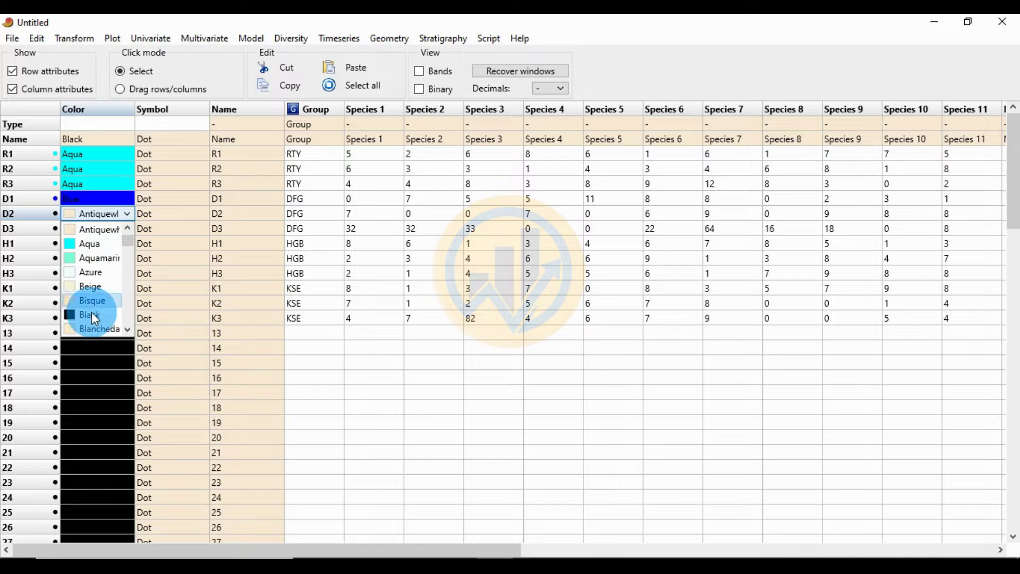
pyautogui.scroll(-1, 101, 312)
pyautogui.click(97, 298)
pyautogui.click(82, 230)
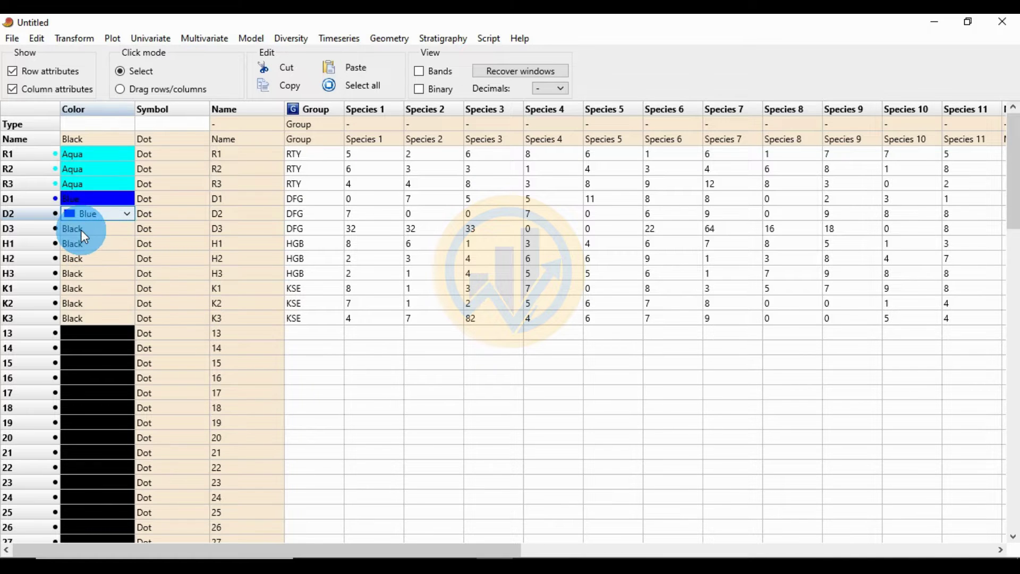
pyautogui.click(84, 231)
pyautogui.scroll(-1, 94, 282)
pyautogui.scroll(-1, 94, 279)
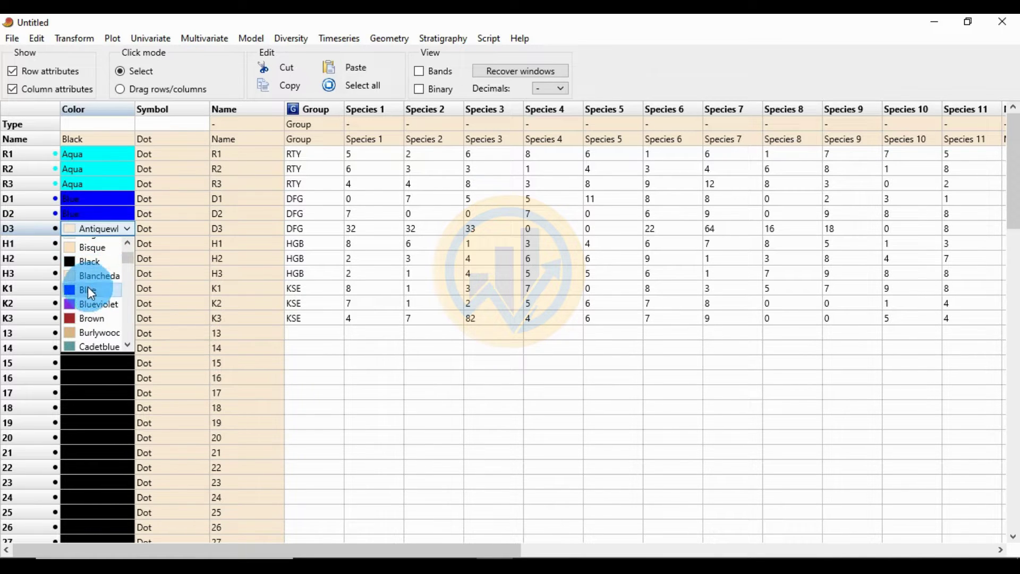
pyautogui.click(88, 286)
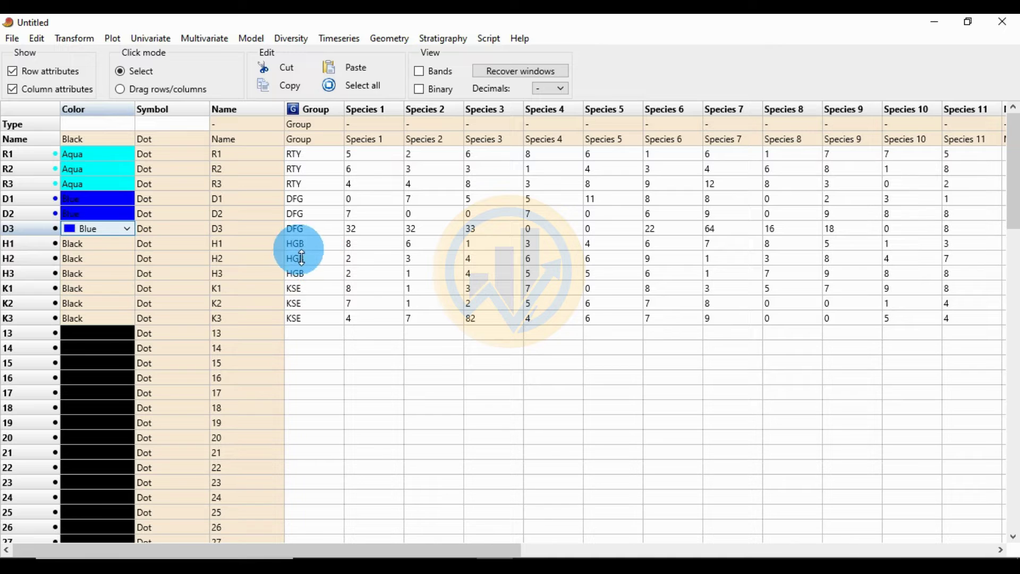
# Set the row color of the HGB samples H1, H2 and H3 to Blueviolet
pyautogui.click(76, 243)
pyautogui.click(76, 244)
pyautogui.scroll(-2, 83, 286)
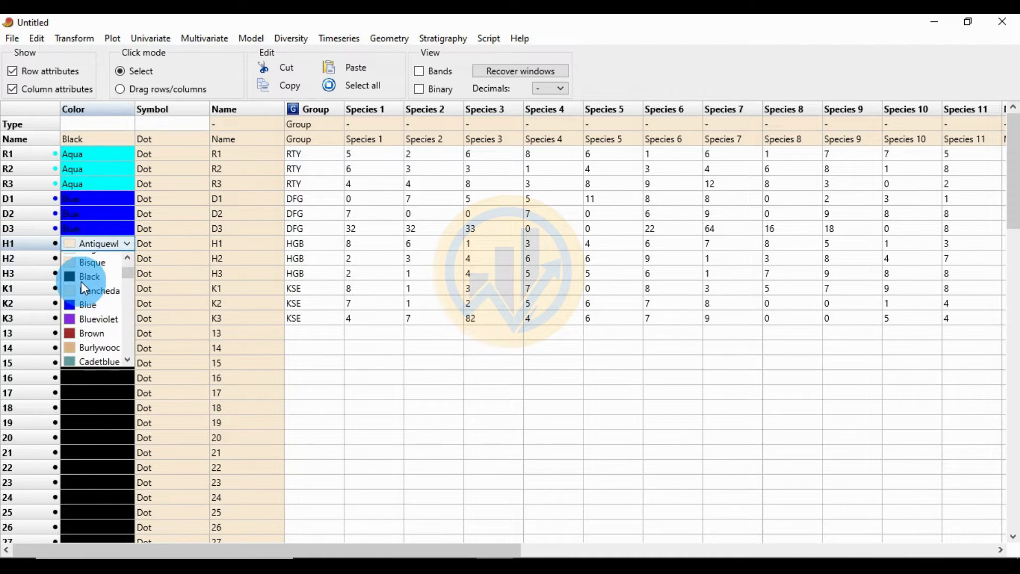
pyautogui.click(97, 319)
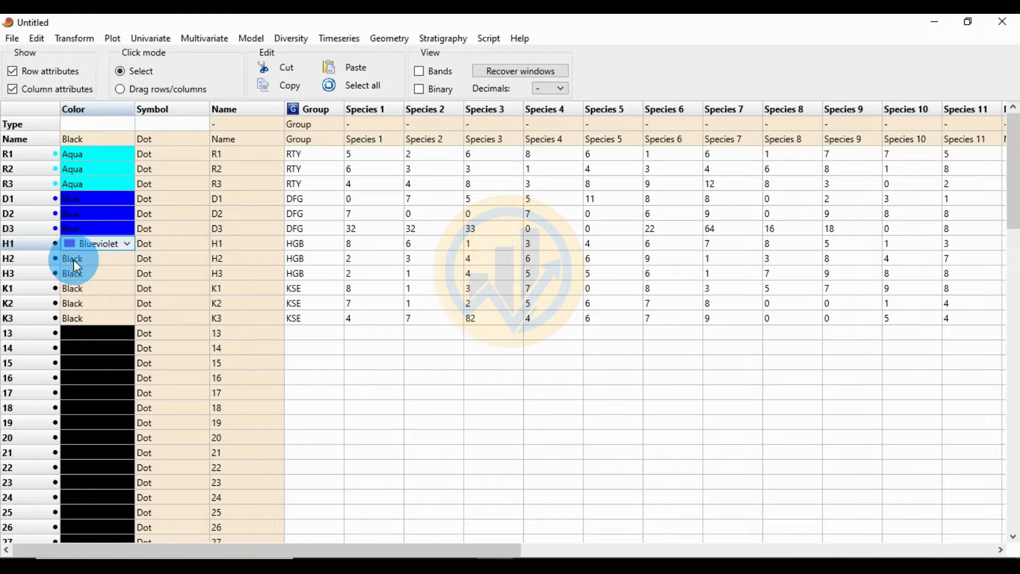
pyautogui.click(69, 257)
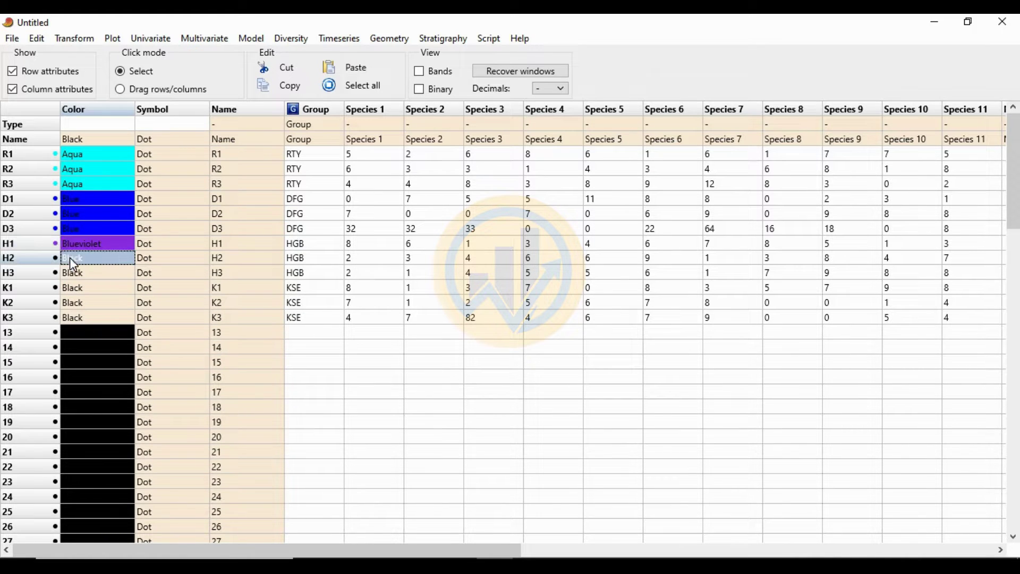
pyautogui.click(69, 257)
pyautogui.scroll(-1, 91, 319)
pyautogui.click(108, 364)
pyautogui.click(75, 269)
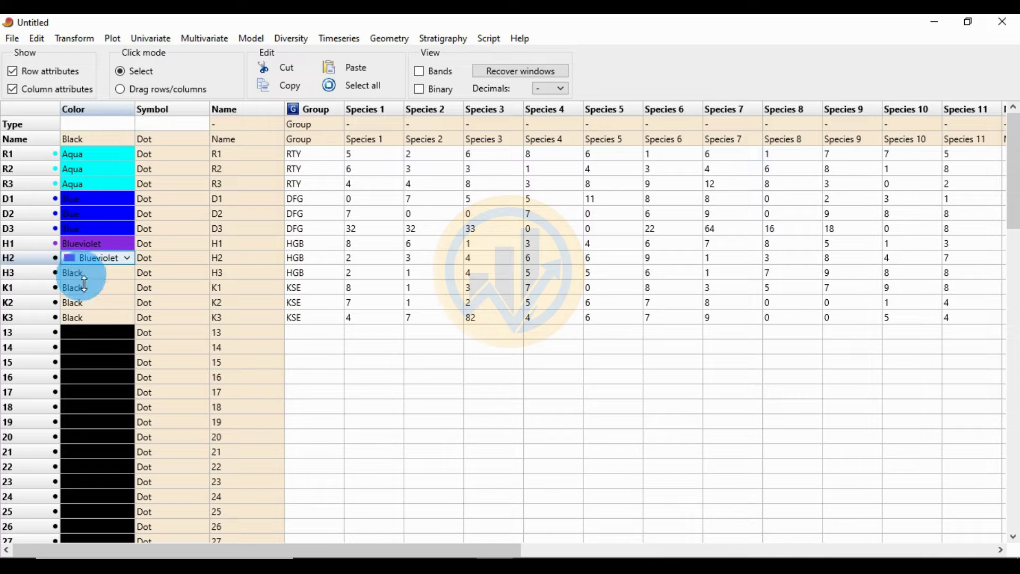
pyautogui.click(74, 270)
pyautogui.click(75, 271)
pyautogui.scroll(-1, 92, 319)
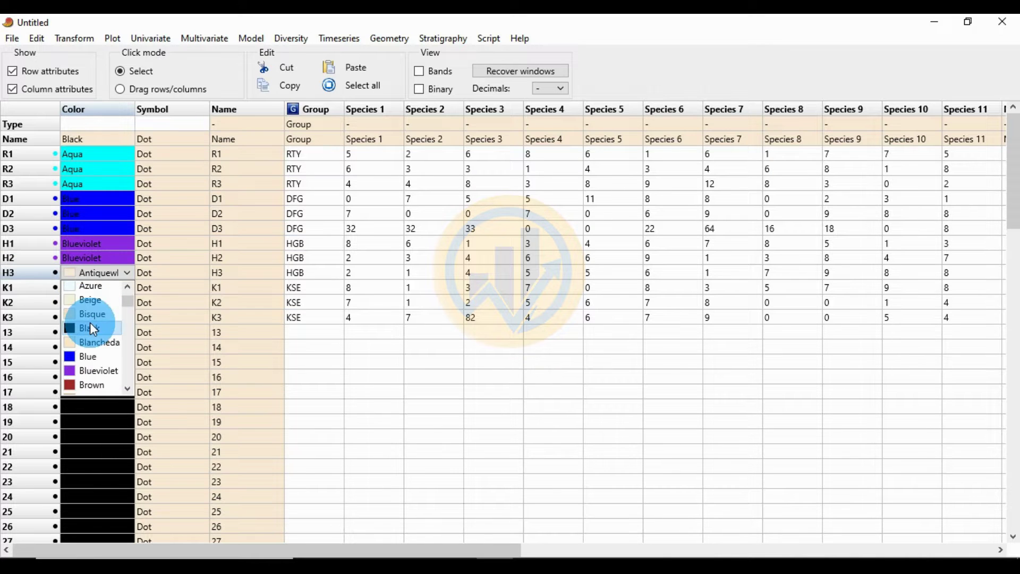
pyautogui.click(95, 370)
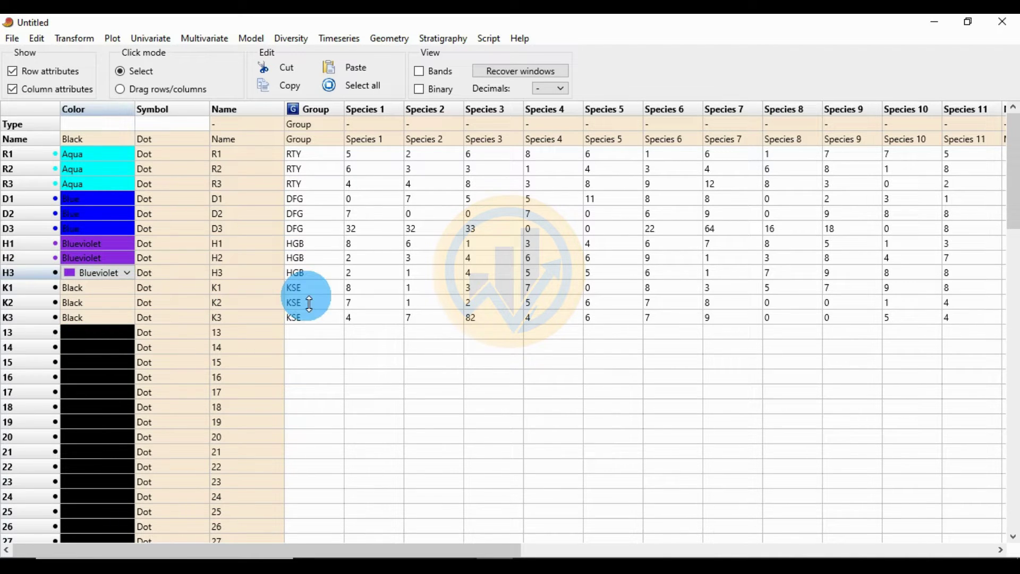
# Set the row color of the KSE samples K1, K2 and K3 to Brown
pyautogui.click(87, 290)
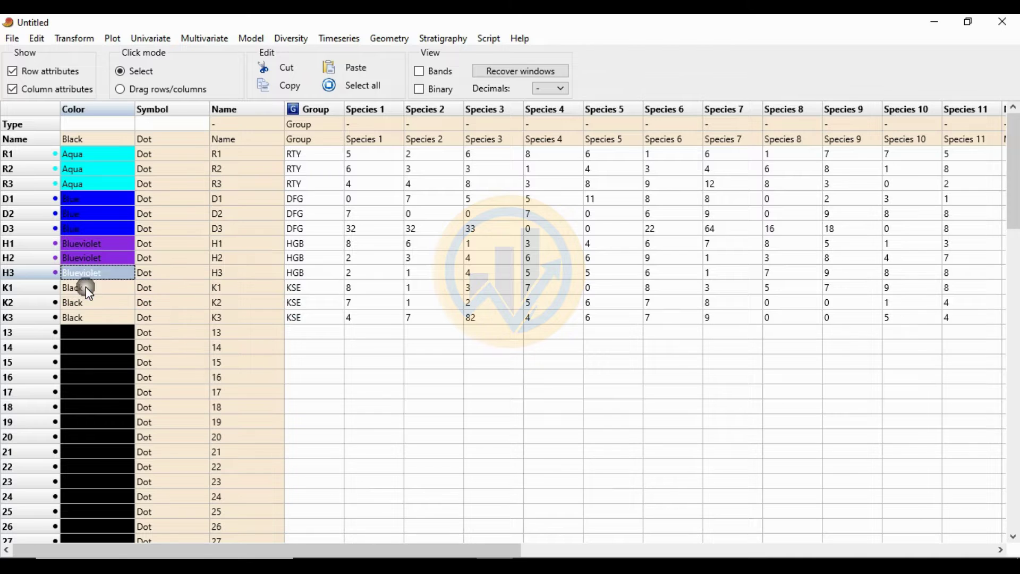
pyautogui.click(87, 290)
pyautogui.scroll(-1, 86, 342)
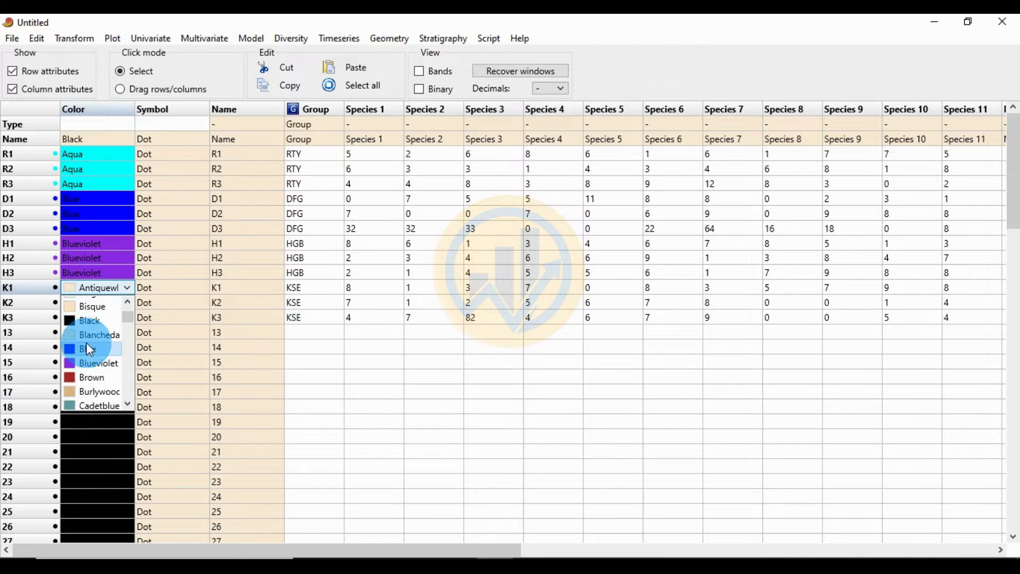
pyautogui.click(86, 376)
pyautogui.click(77, 301)
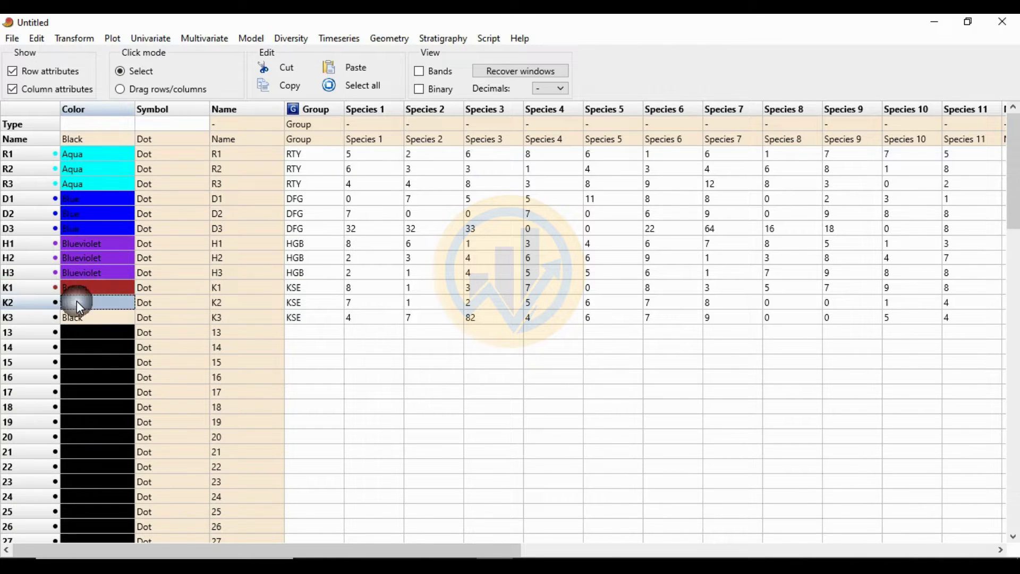
pyautogui.click(76, 300)
pyautogui.scroll(-2, 80, 346)
pyautogui.click(91, 391)
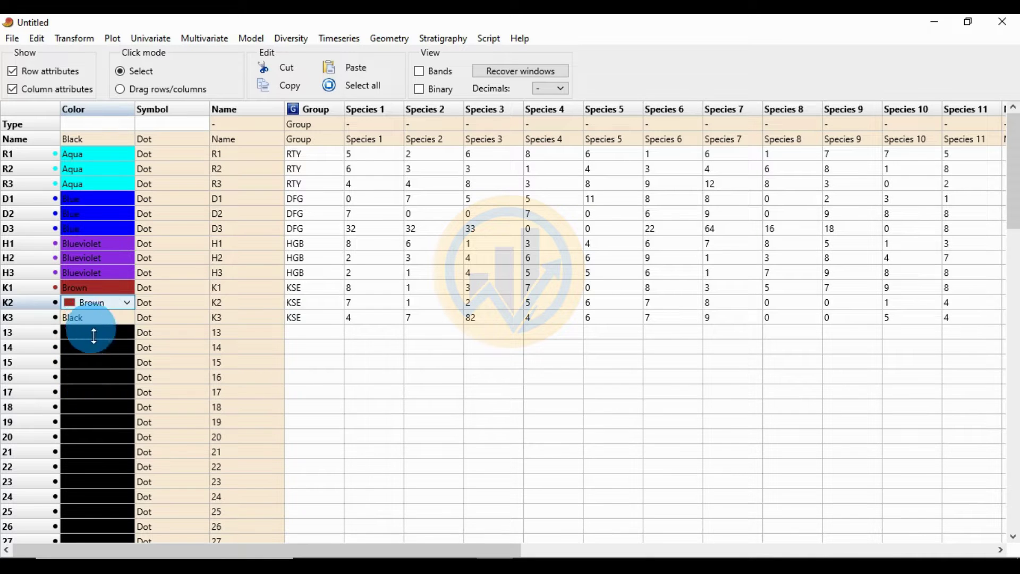
pyautogui.click(83, 316)
pyautogui.click(84, 317)
pyautogui.scroll(-1, 92, 373)
pyautogui.scroll(-1, 93, 407)
pyautogui.click(86, 412)
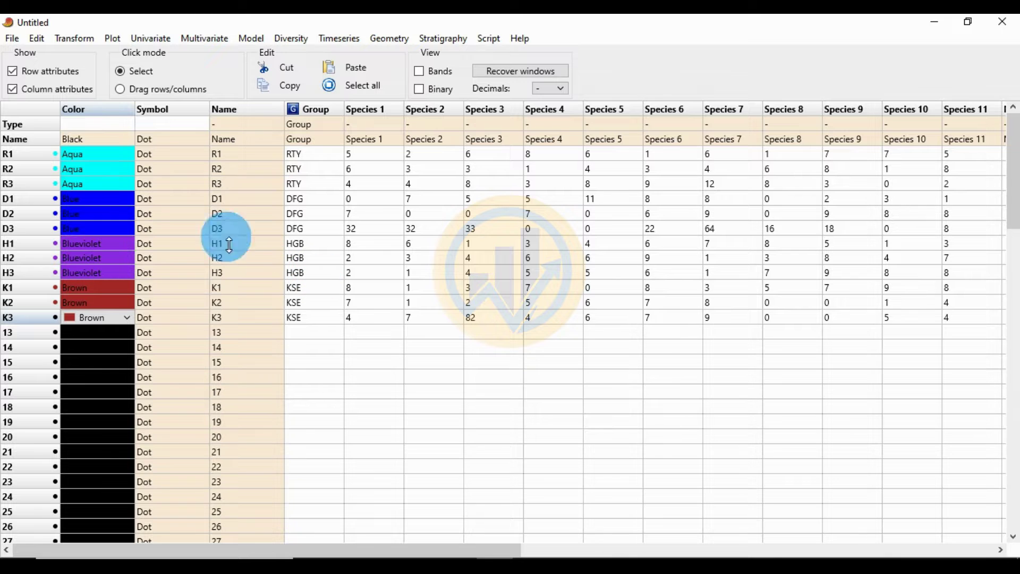
# Hide the row and column attributes and run a discriminant analysis (LDA) on the whole data table, with its results window maximized
pyautogui.click(12, 90)
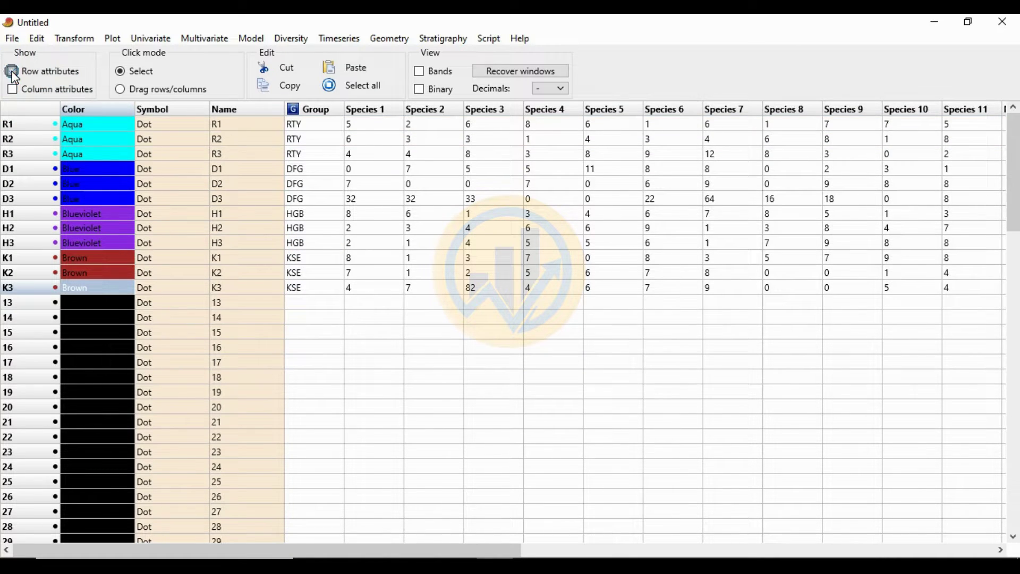
pyautogui.click(13, 72)
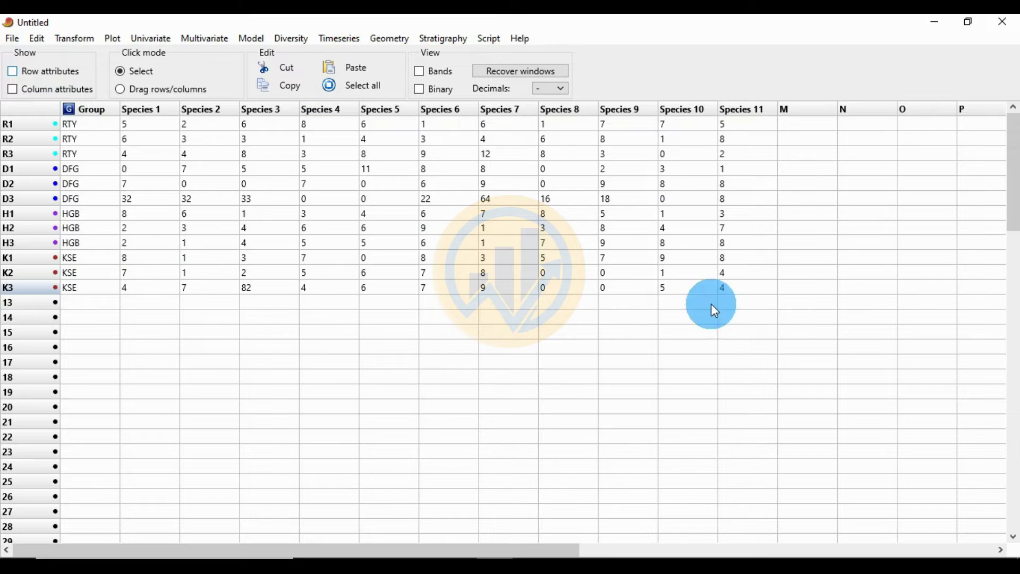
pyautogui.click(366, 85)
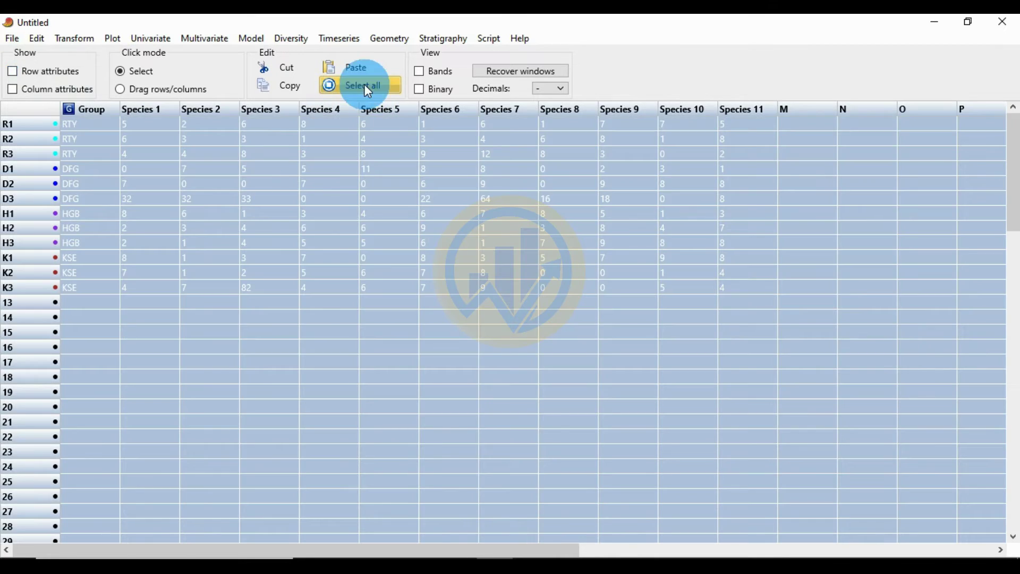
pyautogui.click(200, 41)
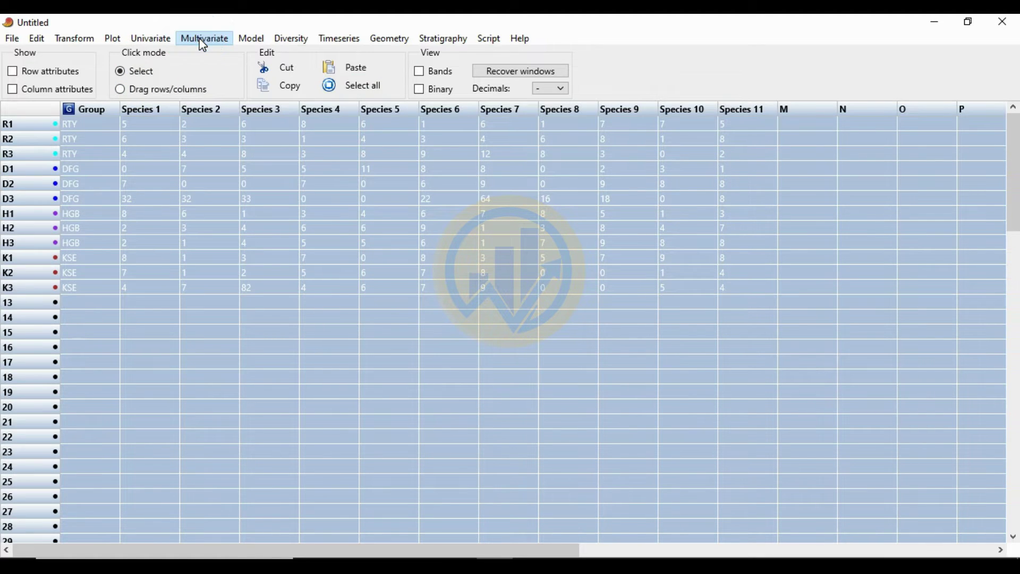
pyautogui.moveTo(204, 56)
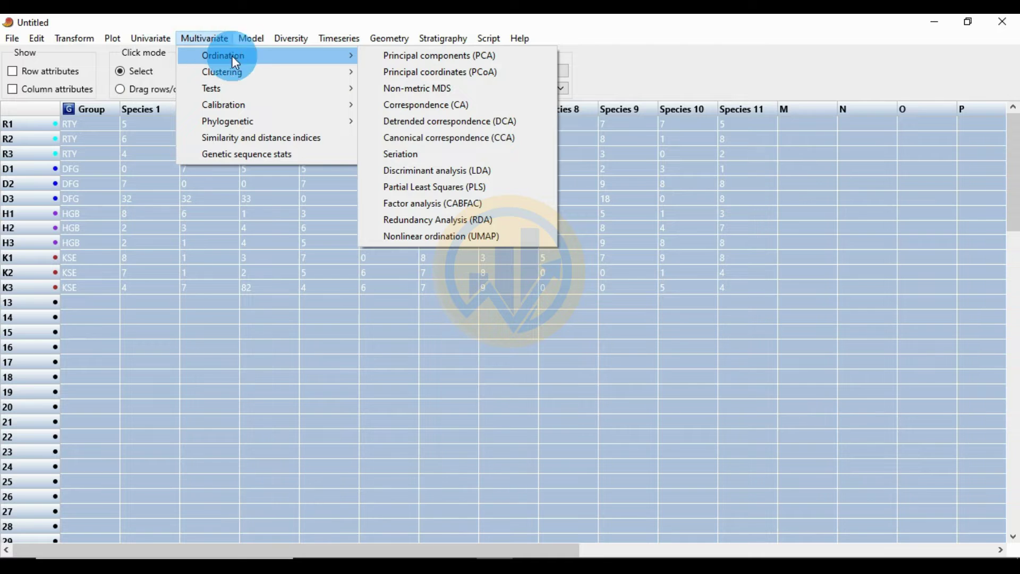
pyautogui.click(452, 177)
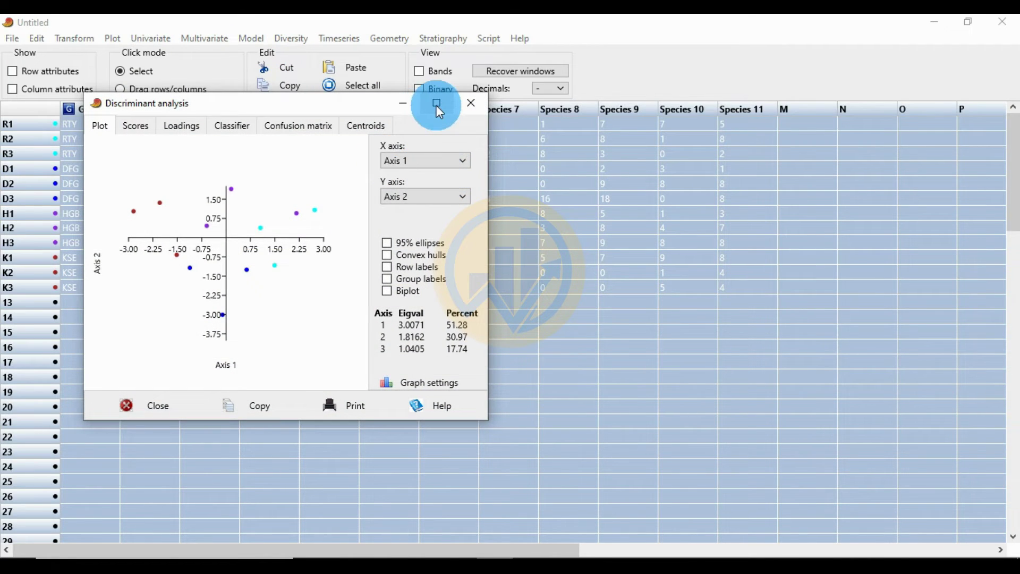
pyautogui.click(436, 104)
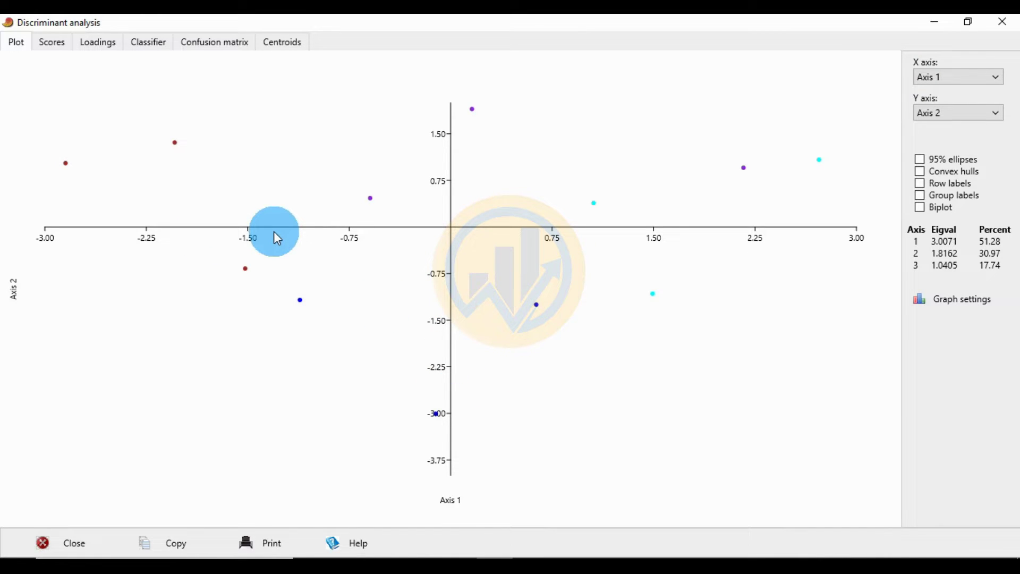
# Preview the 95% ellipses, leave them off, and show convex hulls, row labels, group labels and the biplot on the discriminant plot
pyautogui.click(920, 160)
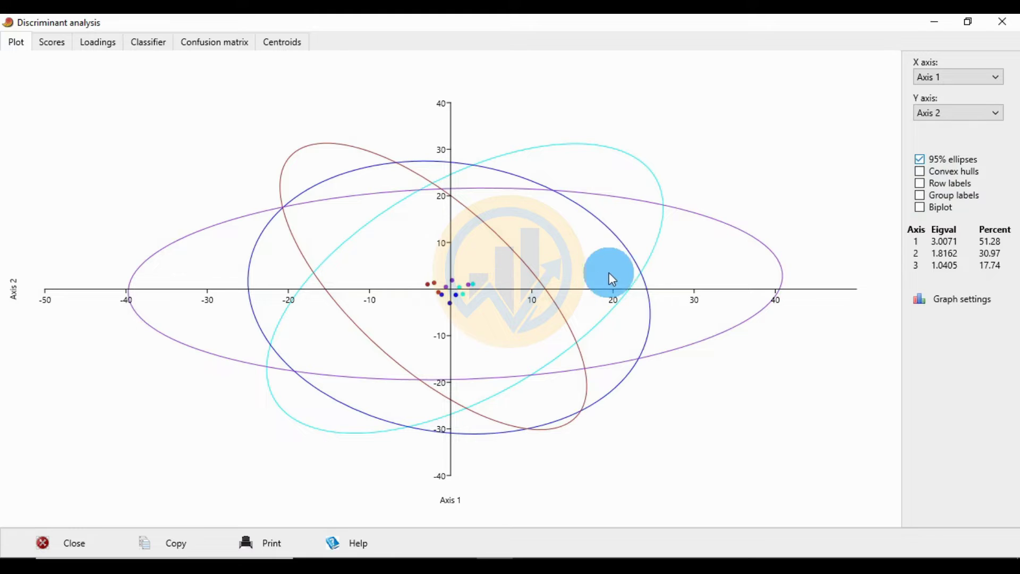
pyautogui.click(923, 160)
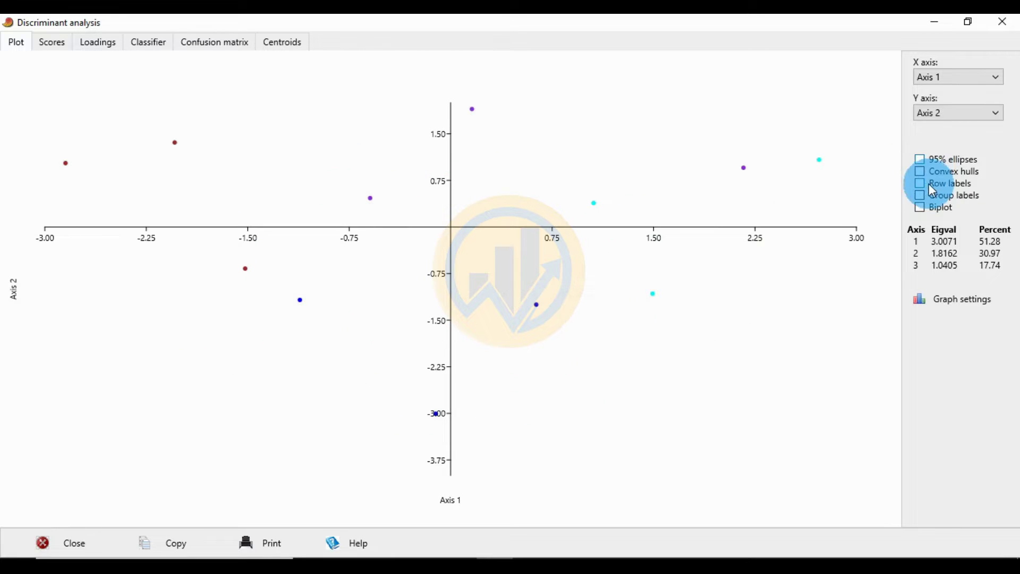
pyautogui.click(923, 173)
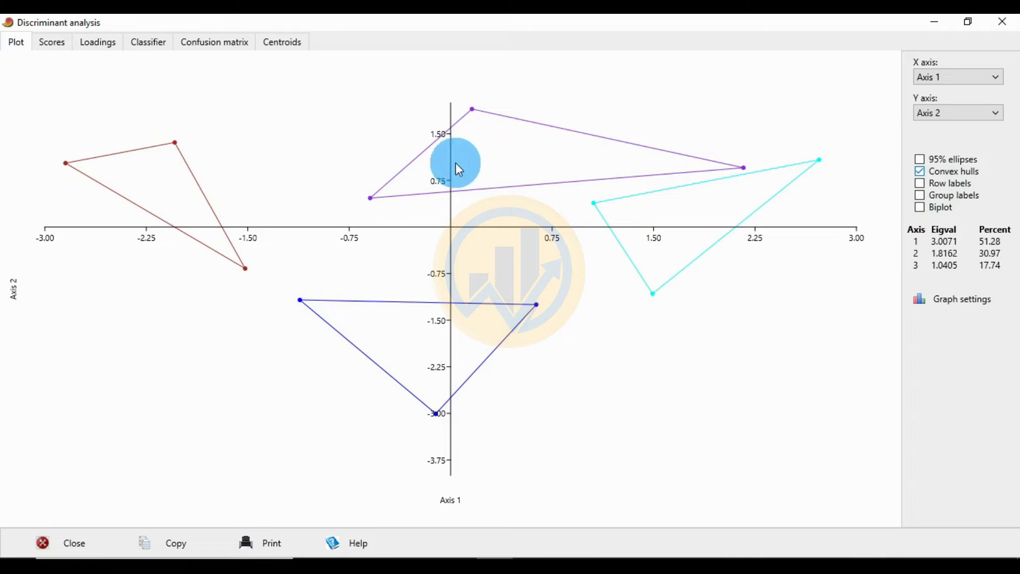
pyautogui.click(922, 184)
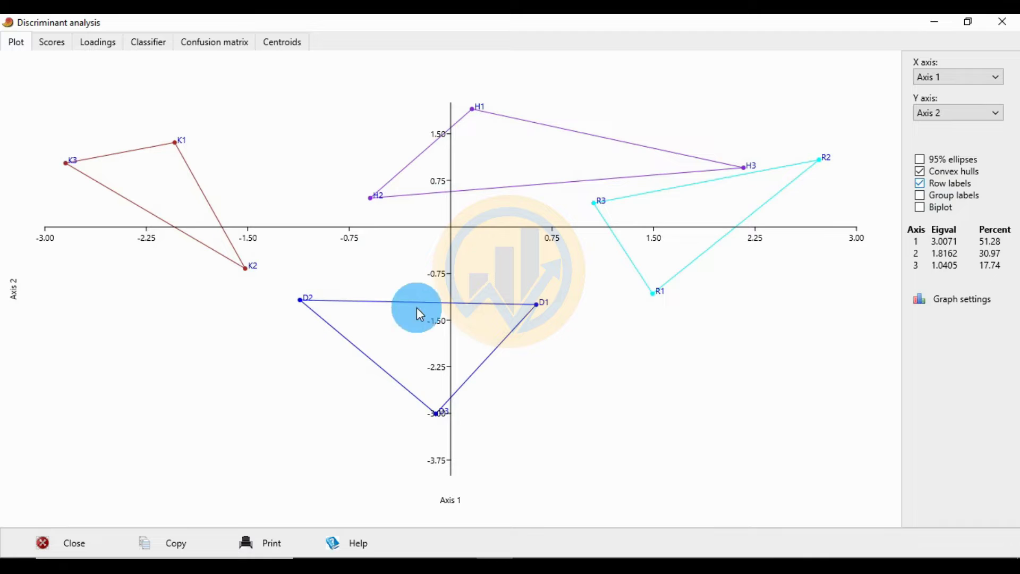
pyautogui.click(923, 196)
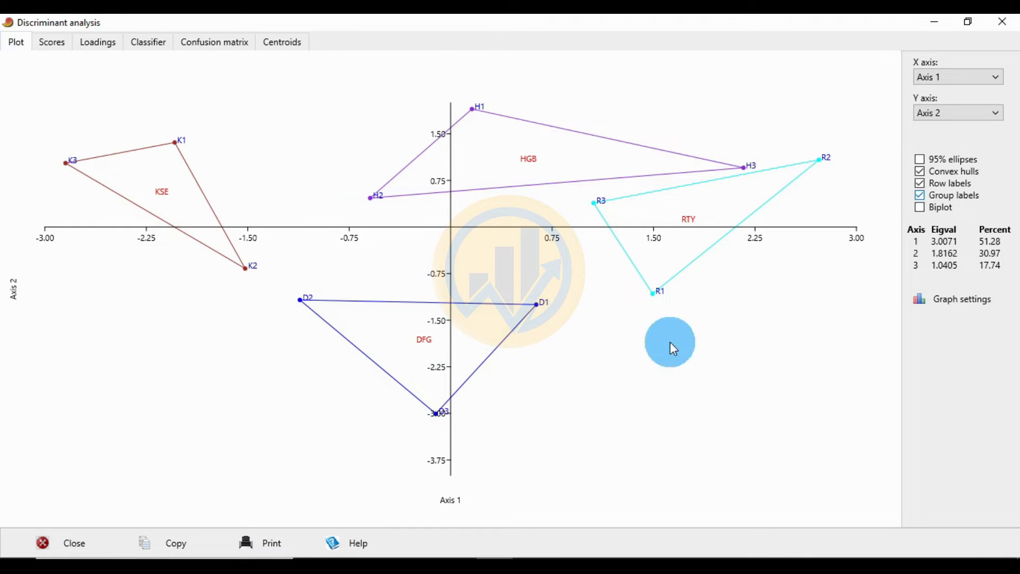
pyautogui.click(920, 208)
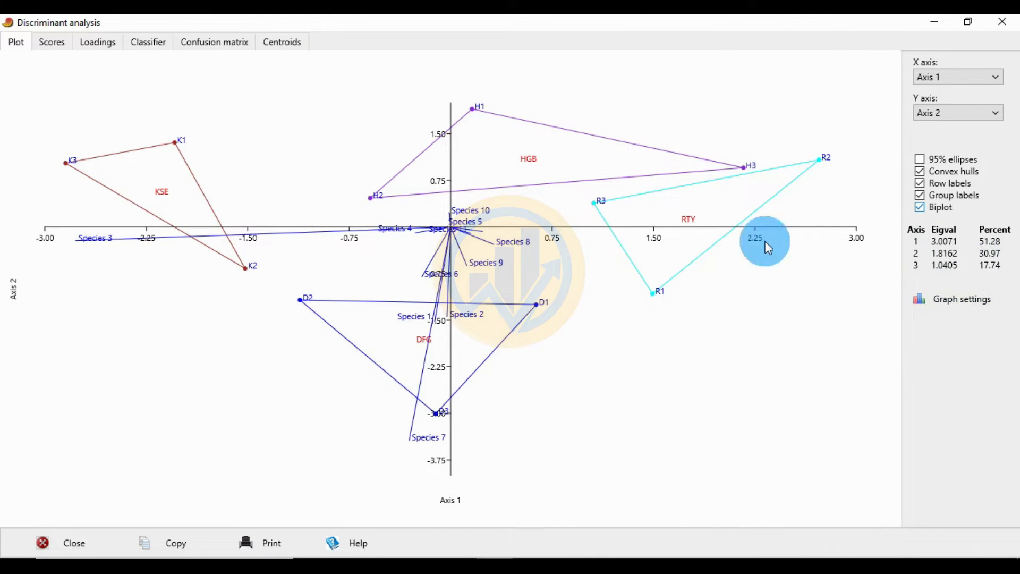
# Turn on thick lines and filled regions in the discriminant plot's graph settings
pyautogui.click(946, 307)
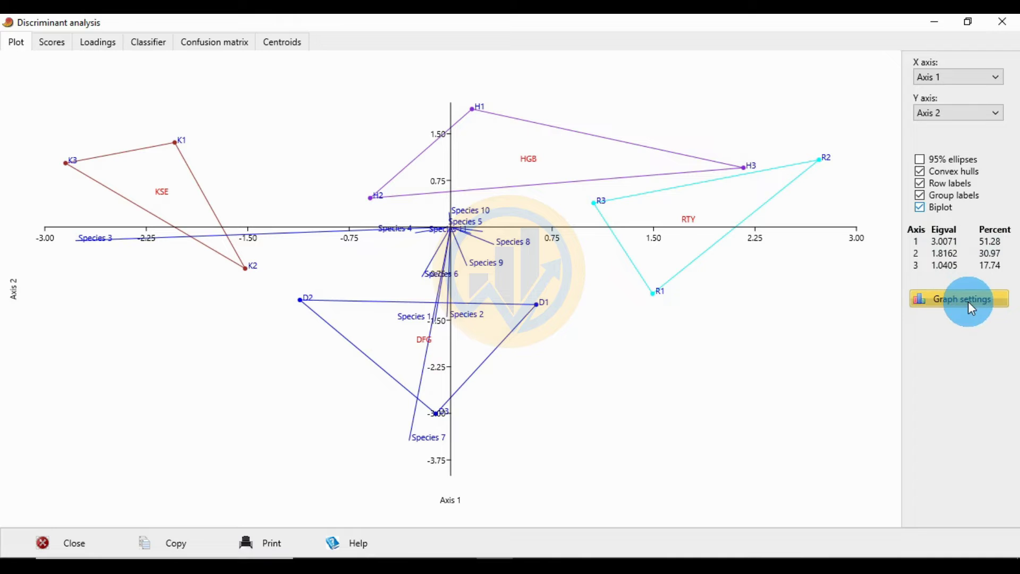
pyautogui.moveTo(363, 136); pyautogui.dragTo(668, 215)
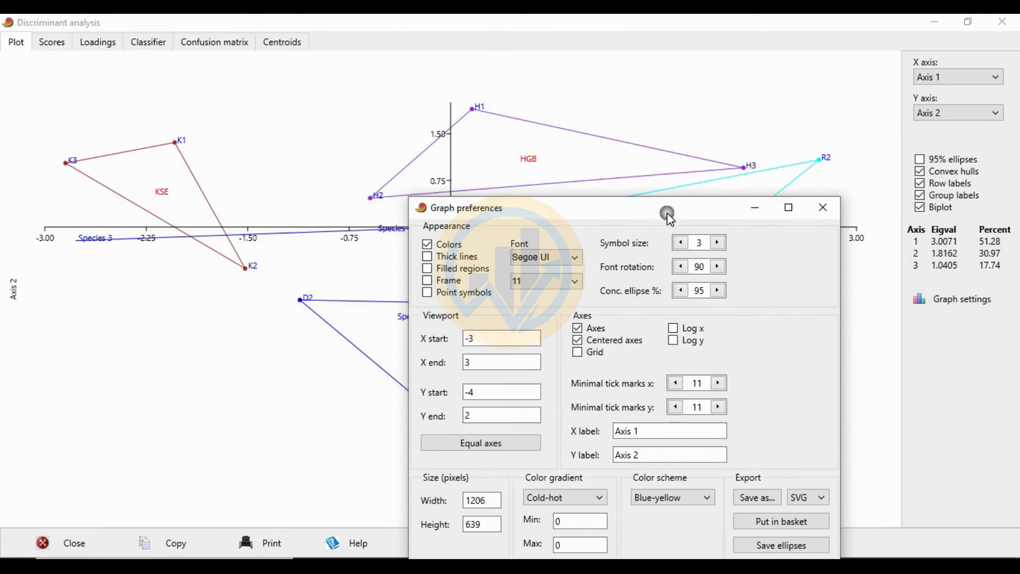
pyautogui.click(428, 257)
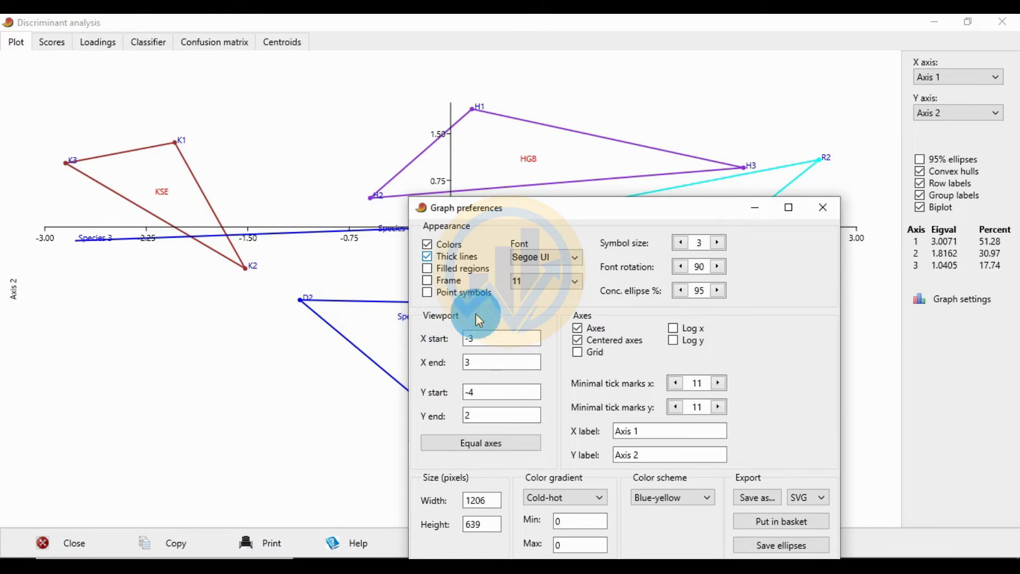
pyautogui.click(425, 270)
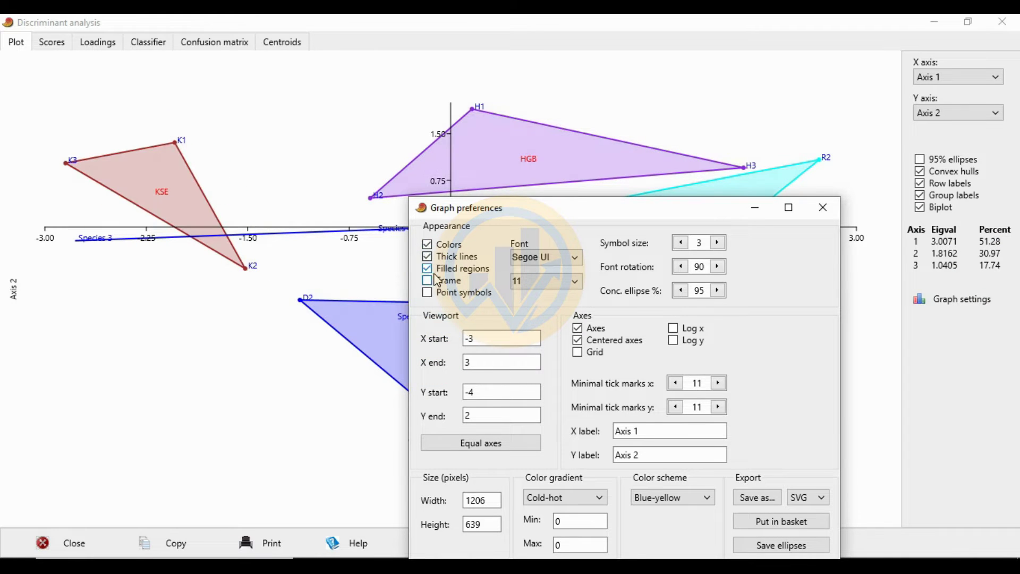
# Change the plot's font to Times New Roman with size 12
pyautogui.moveTo(634, 219); pyautogui.dragTo(557, 138)
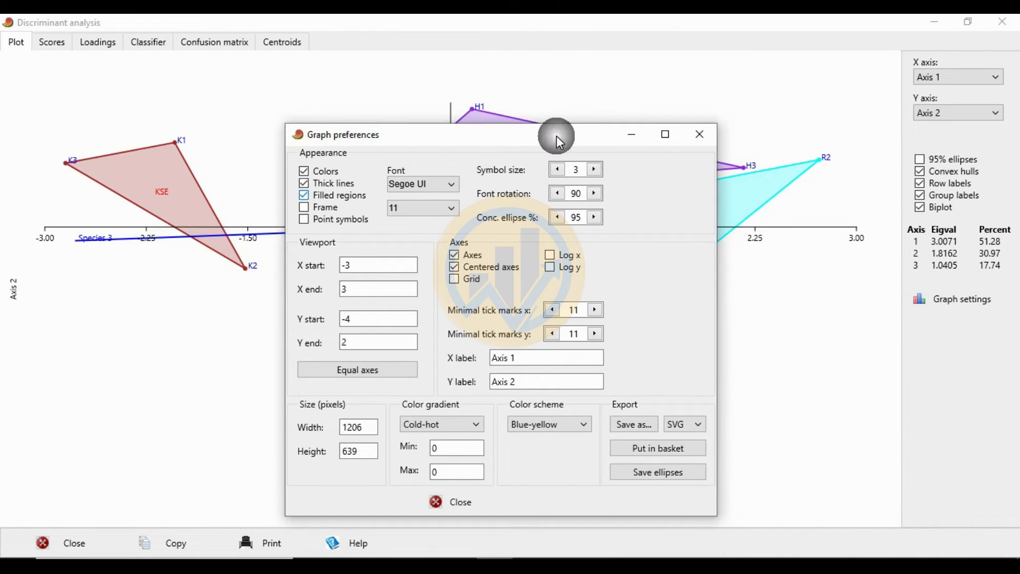
pyautogui.click(451, 186)
pyautogui.scroll(-9, 457, 250)
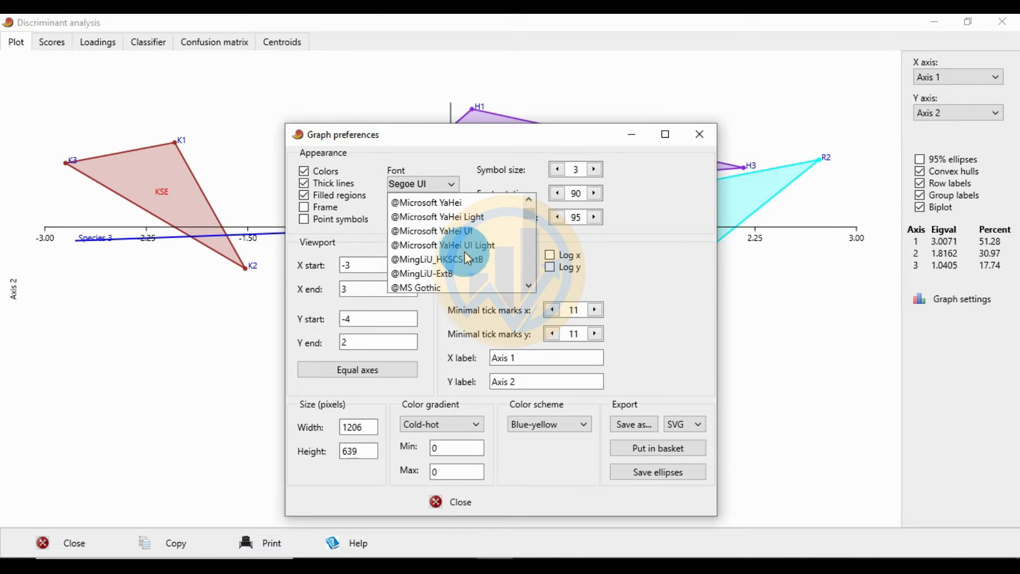
pyautogui.scroll(-2, 472, 260)
pyautogui.moveTo(525, 228); pyautogui.dragTo(530, 264)
pyautogui.scroll(-8, 478, 260)
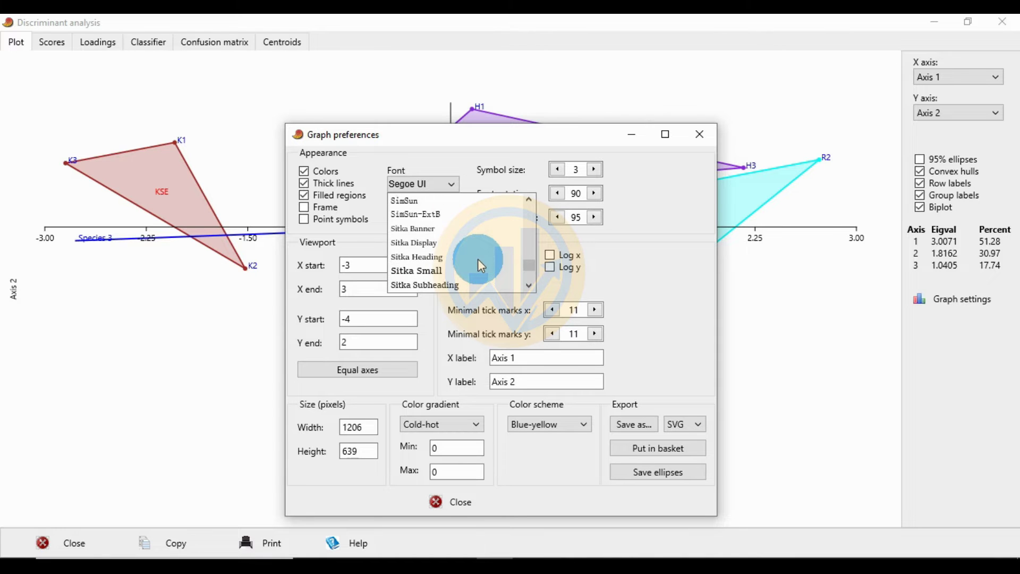
pyautogui.click(476, 266)
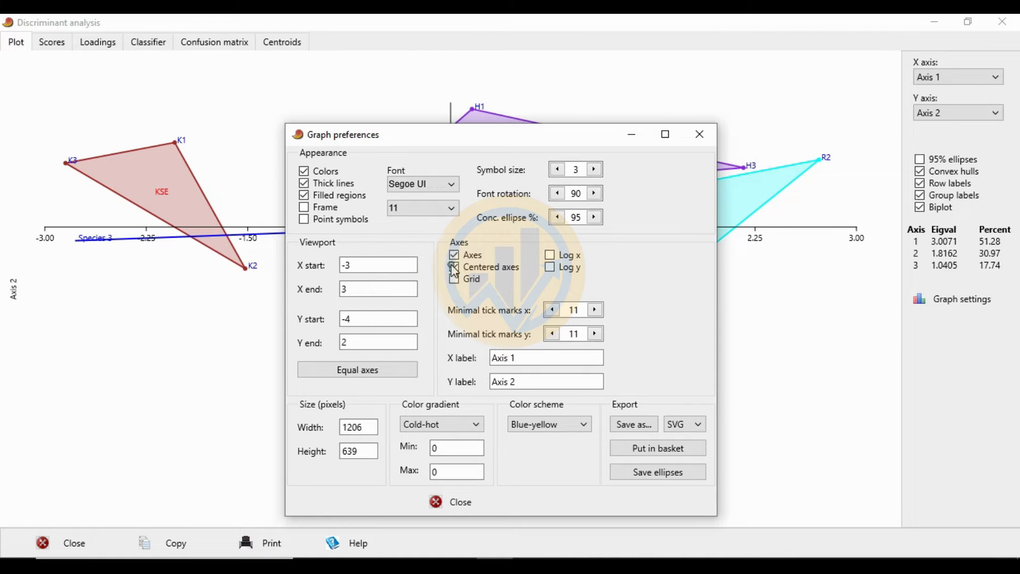
pyautogui.moveTo(489, 136); pyautogui.dragTo(756, 167)
pyautogui.click(716, 238)
pyautogui.click(682, 318)
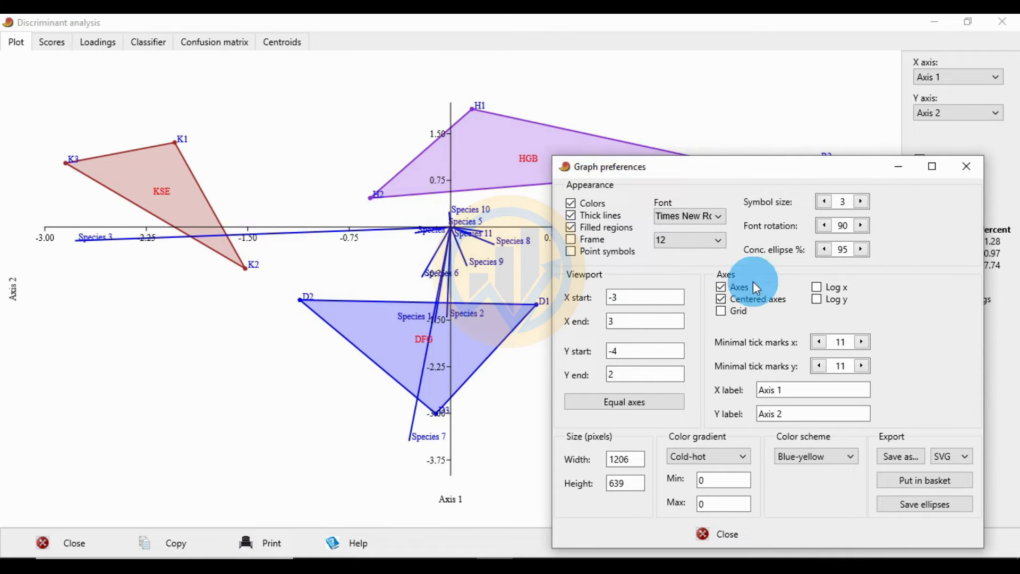
# Set the plot's symbol size to 5
pyautogui.moveTo(790, 183); pyautogui.dragTo(235, 167)
pyautogui.click(306, 186)
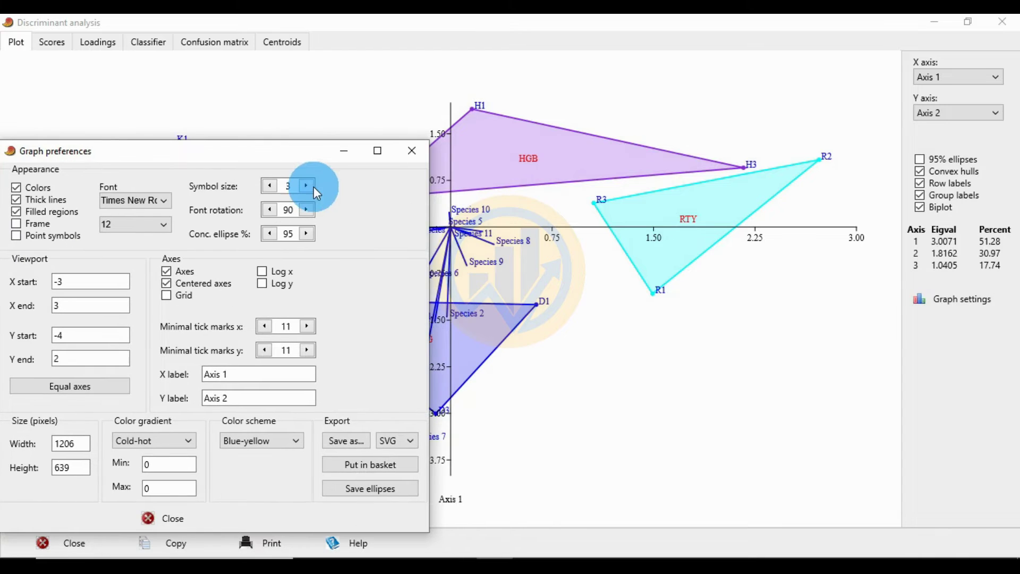
pyautogui.click(307, 186)
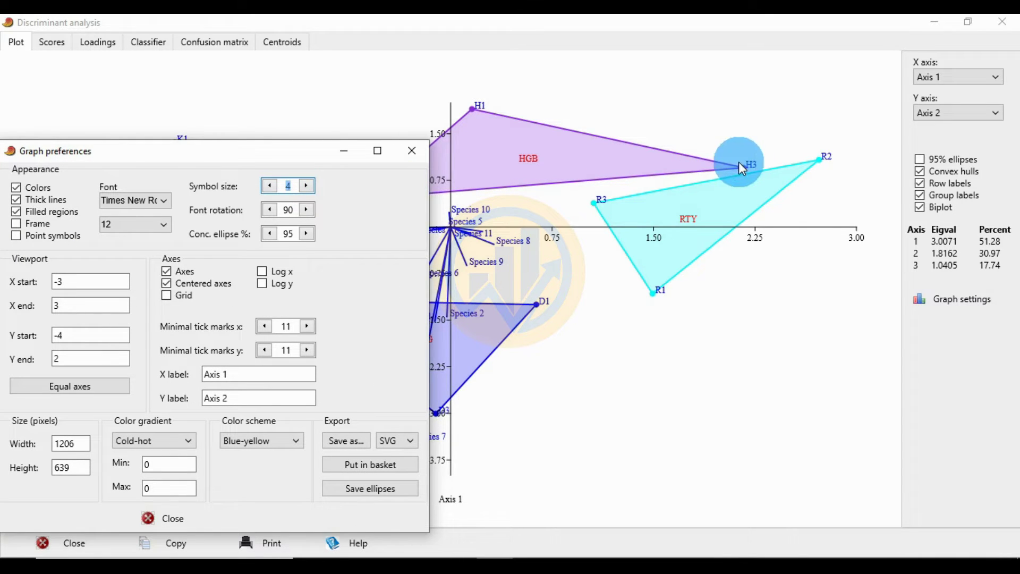
pyautogui.click(307, 186)
pyautogui.click(381, 149)
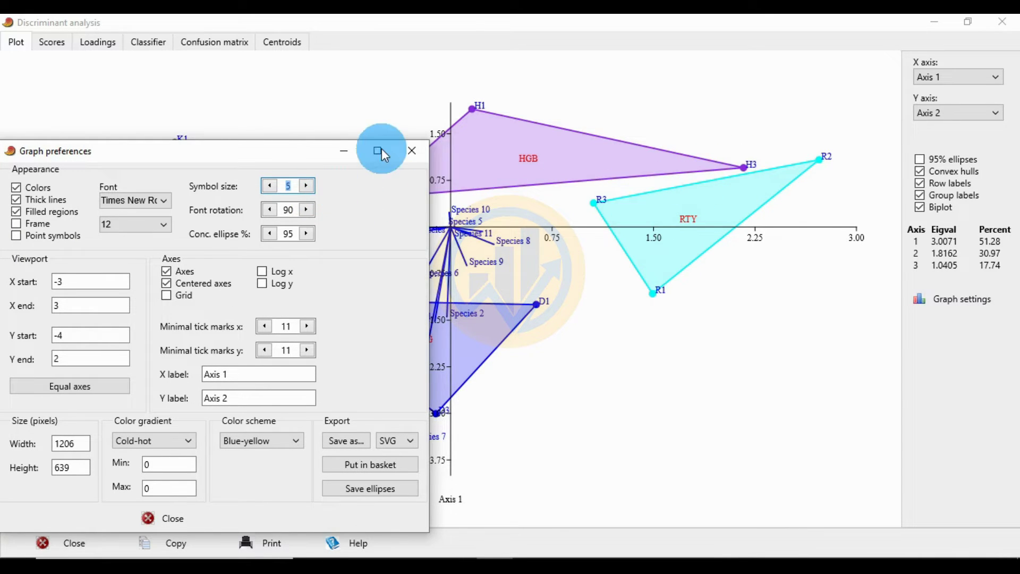
# Set the plot's export format to JPG and start saving it to the Desktop folder
pyautogui.moveTo(292, 150); pyautogui.dragTo(575, 124)
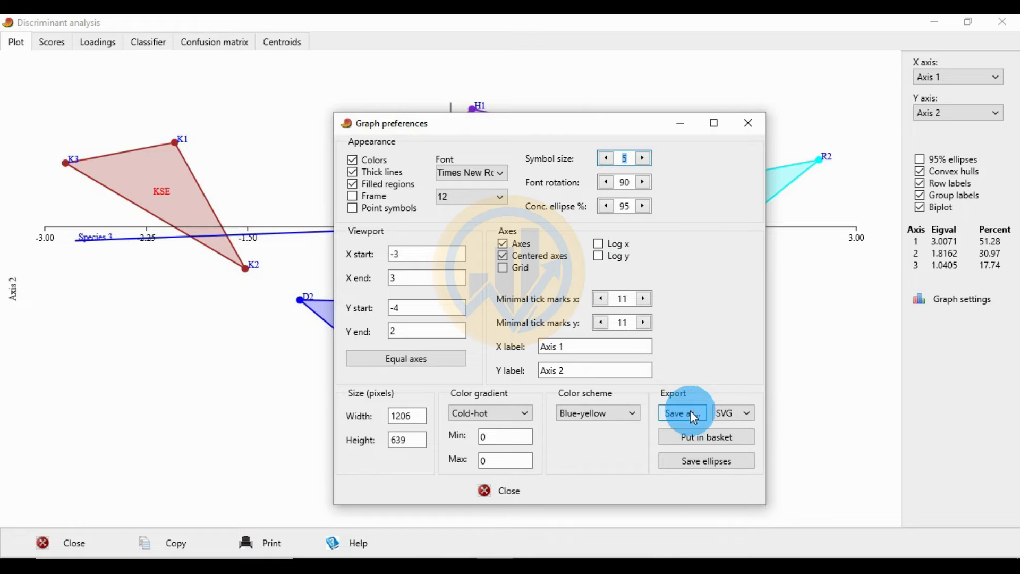
pyautogui.click(750, 413)
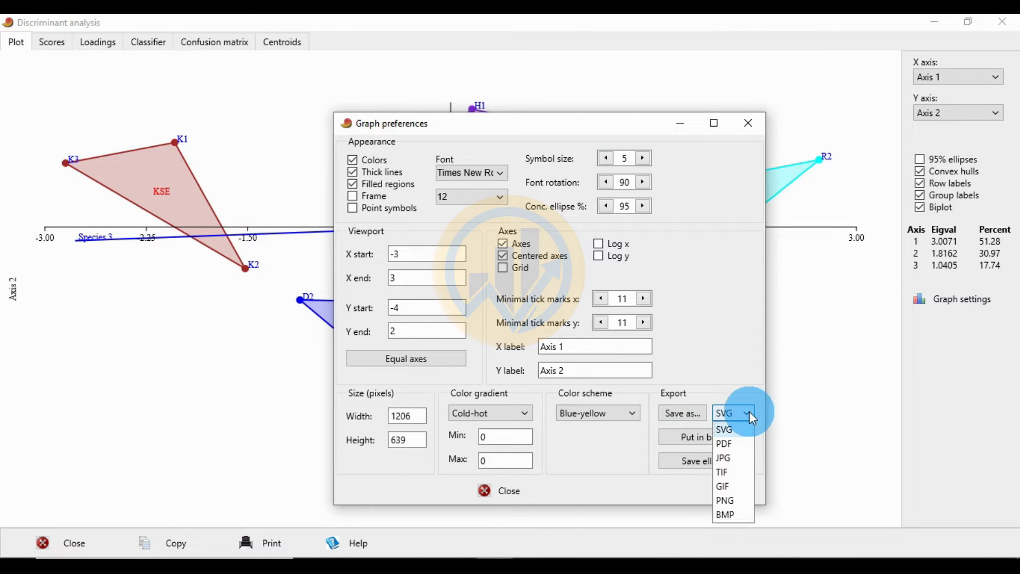
pyautogui.click(724, 460)
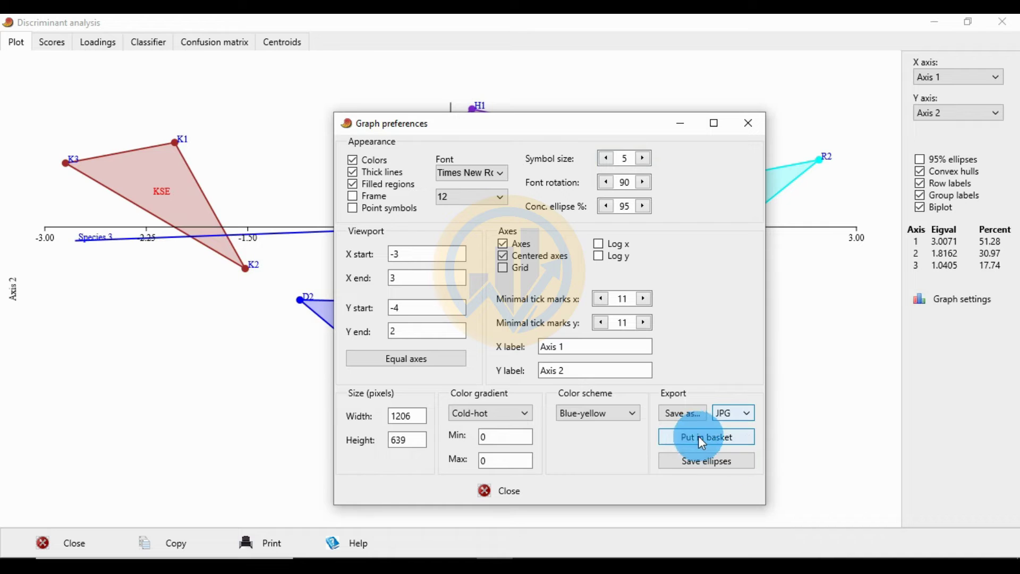
pyautogui.click(692, 413)
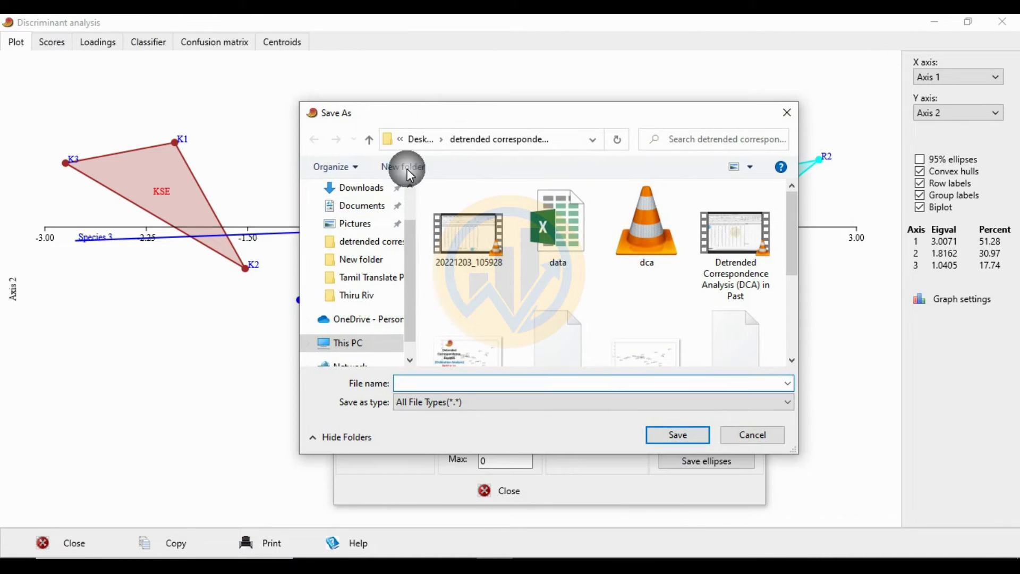
pyautogui.click(379, 240)
pyautogui.click(351, 219)
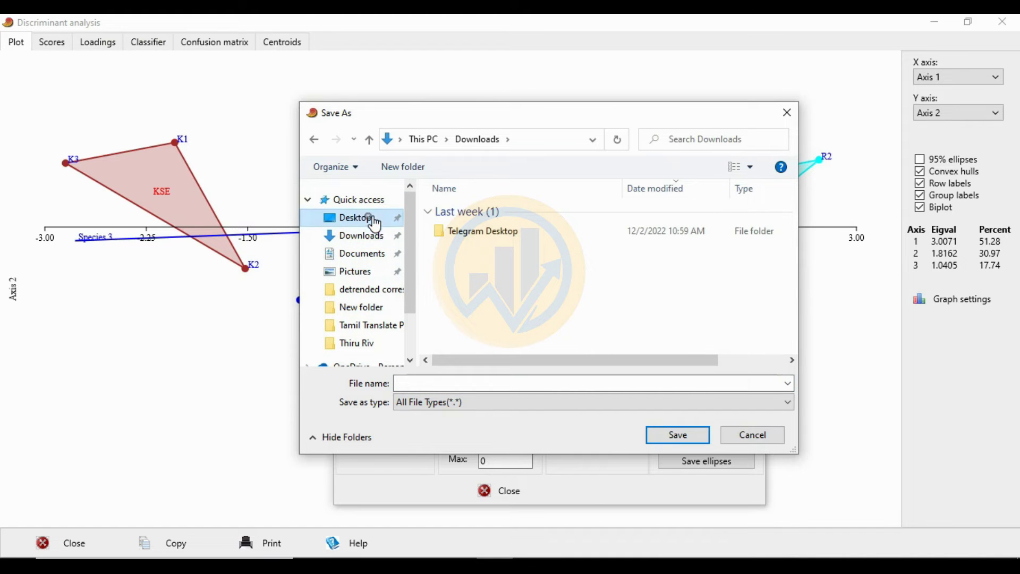
# Name the exported plot DISCRIMINANT ANALYSIS, save it and close the graph preferences
pyautogui.click(467, 388)
pyautogui.click(467, 392)
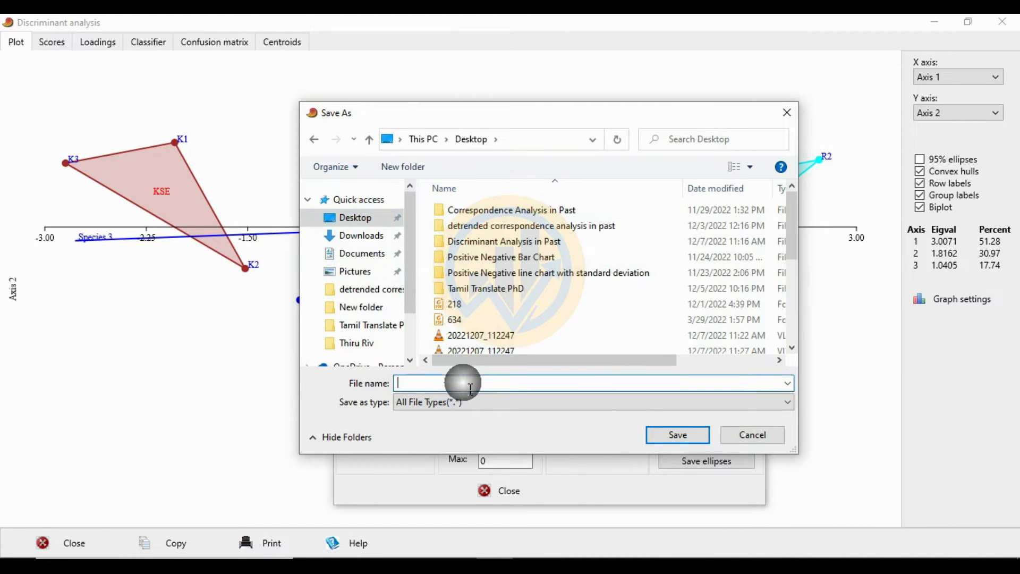
pyautogui.write('d')
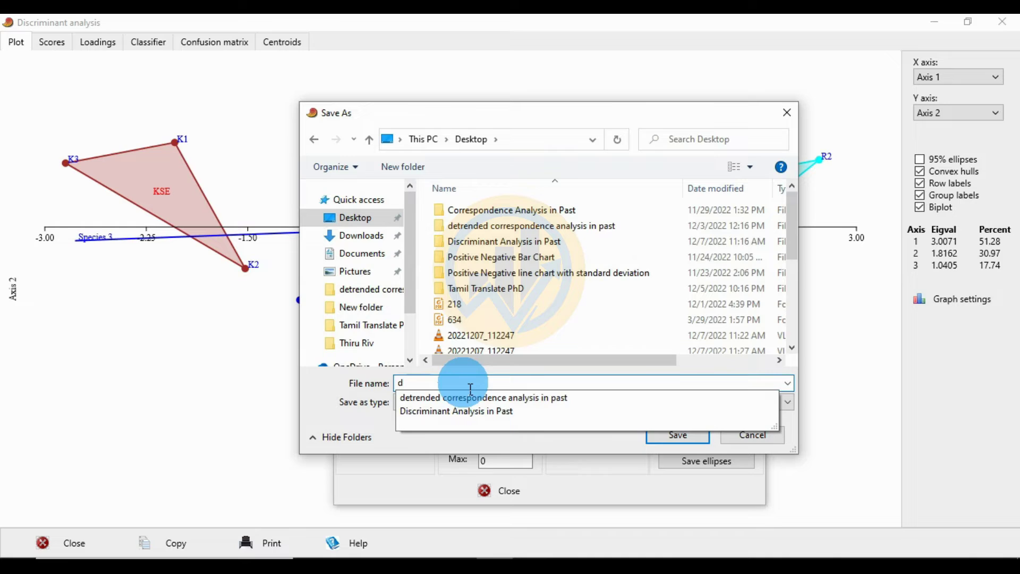
pyautogui.write('iSC')
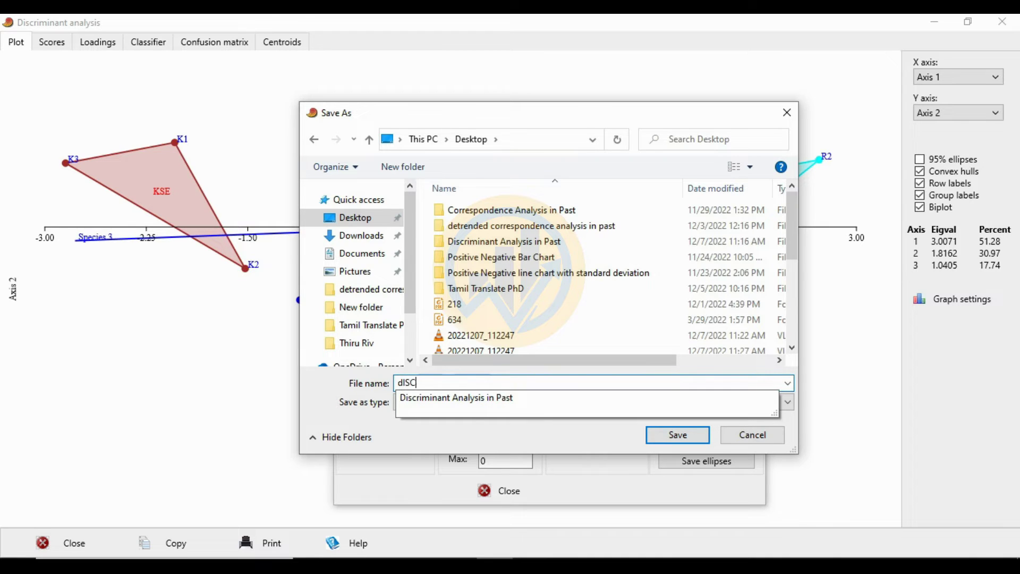
pyautogui.write('RIMINANT aNLYSIS')
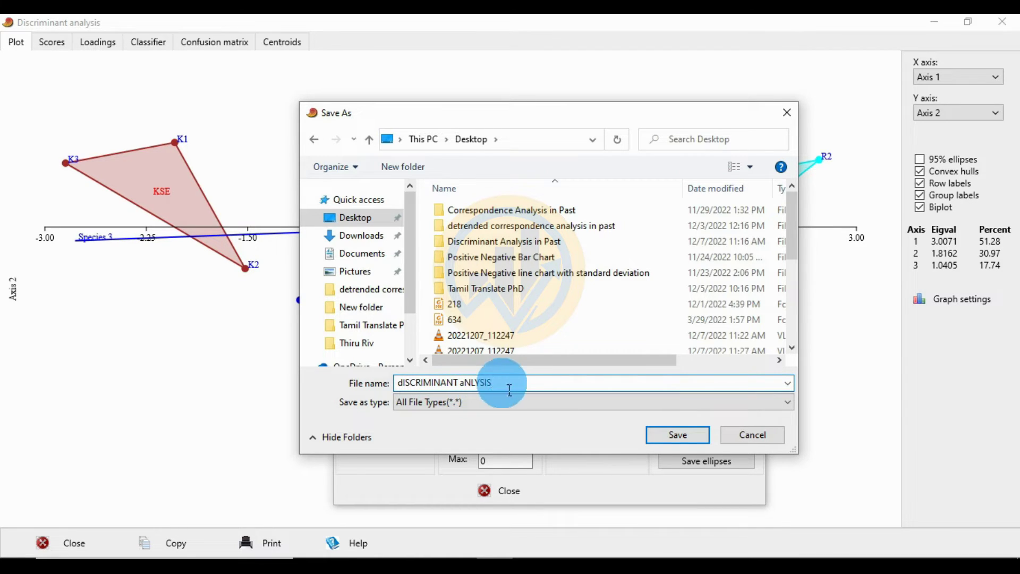
pyautogui.moveTo(492, 382); pyautogui.dragTo(371, 384)
pyautogui.write('DI')
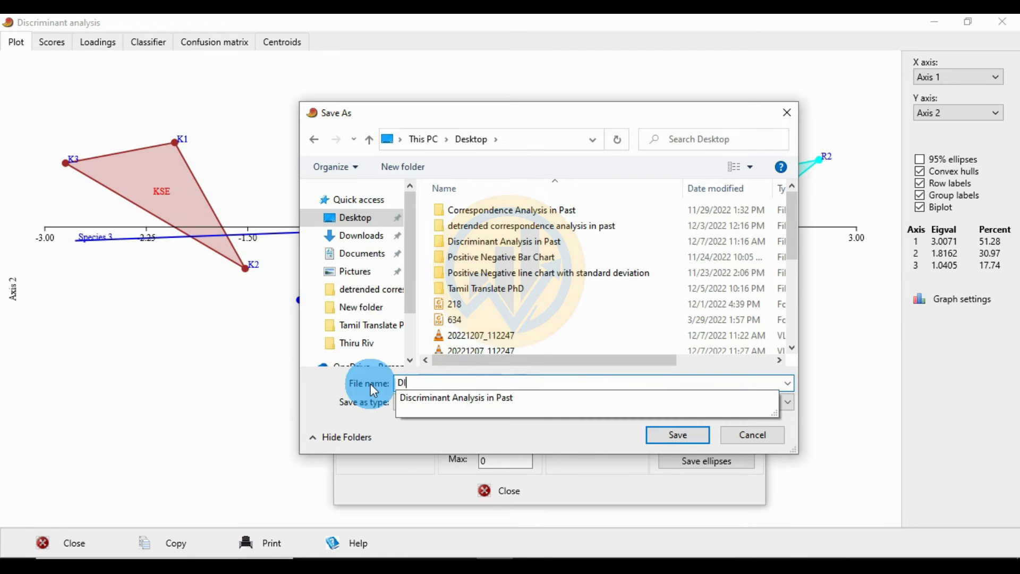
pyautogui.write('SCR')
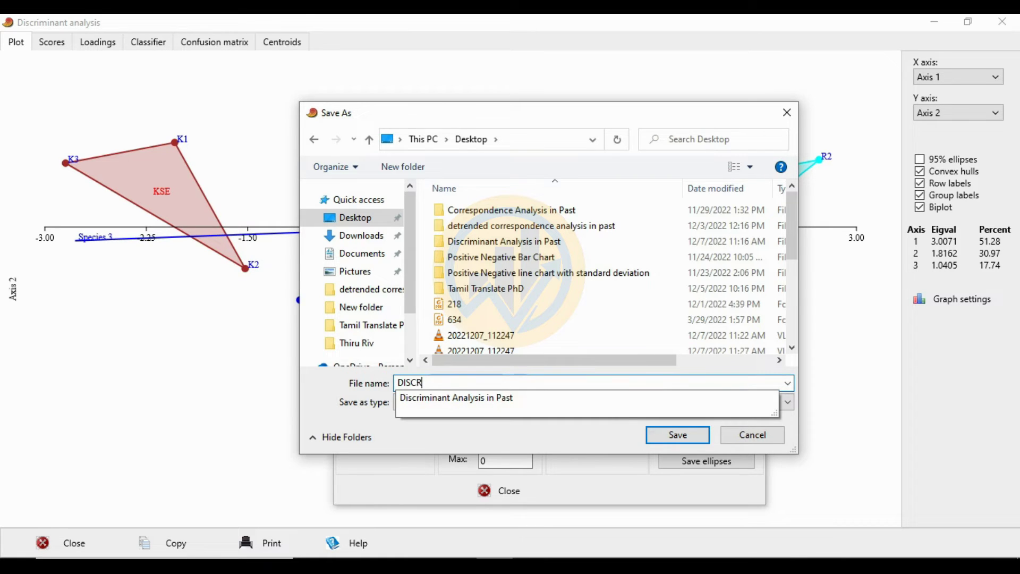
pyautogui.write('IMINANT ANALYSIS')
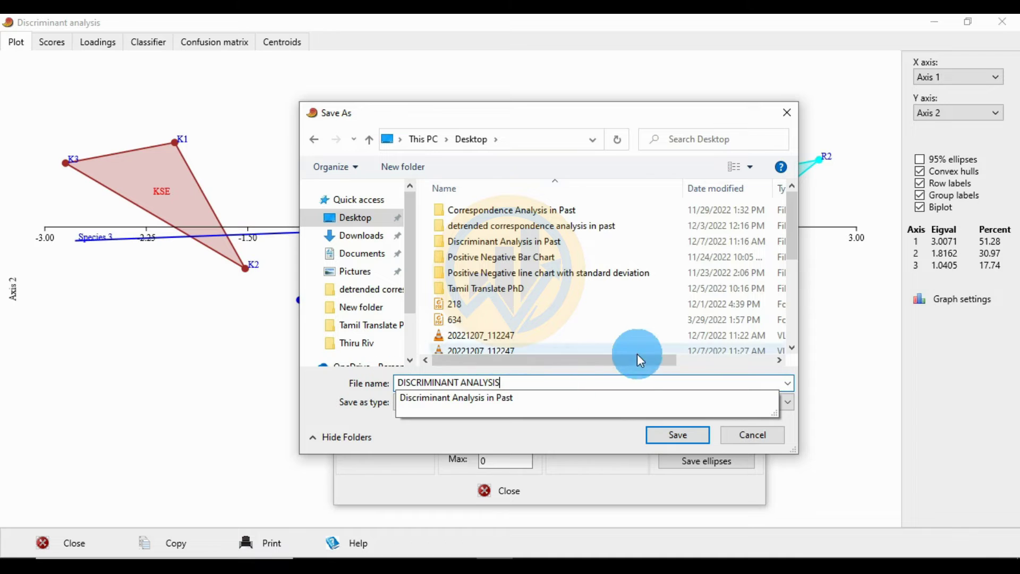
pyautogui.click(690, 435)
pyautogui.click(690, 436)
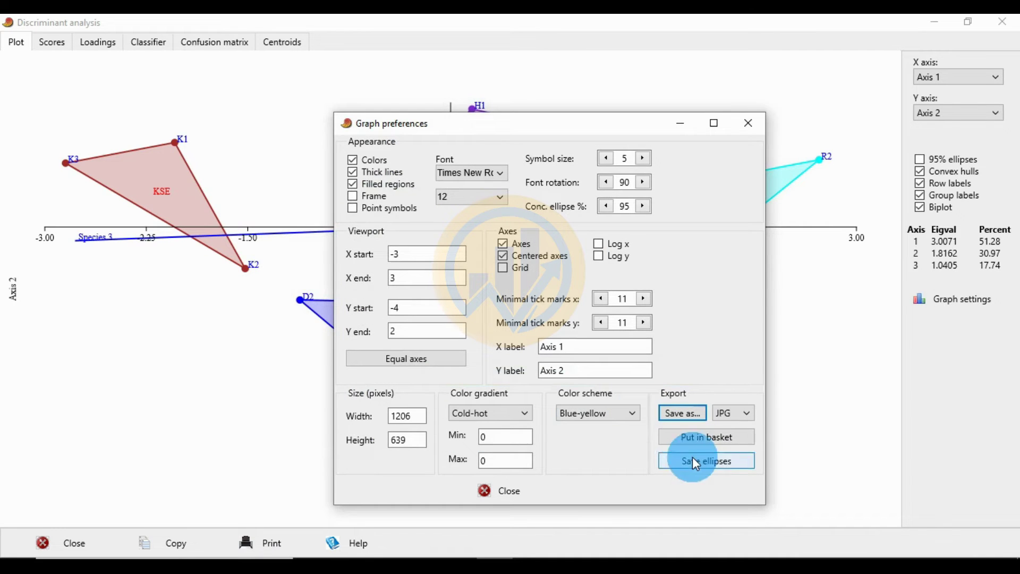
pyautogui.click(748, 125)
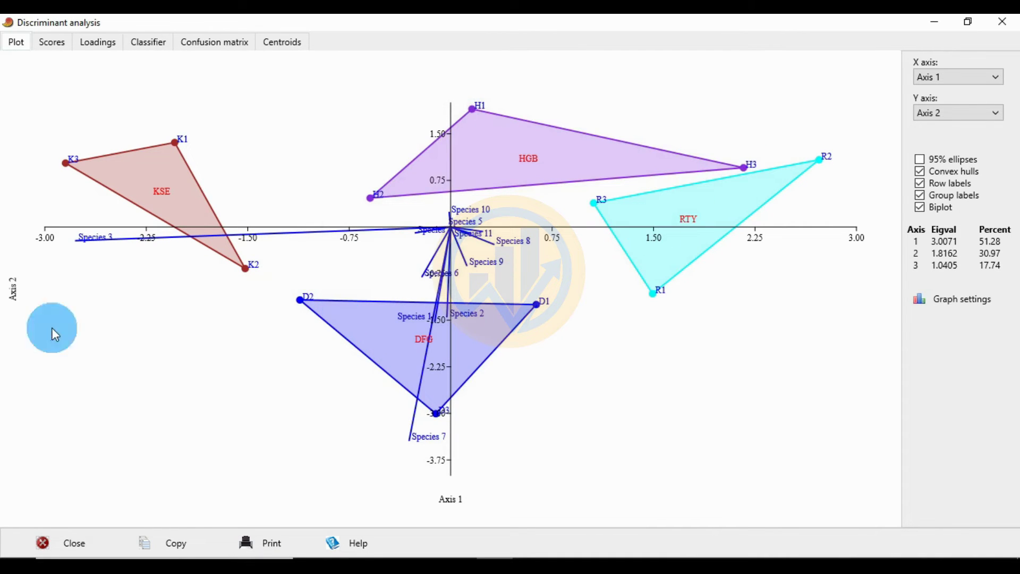
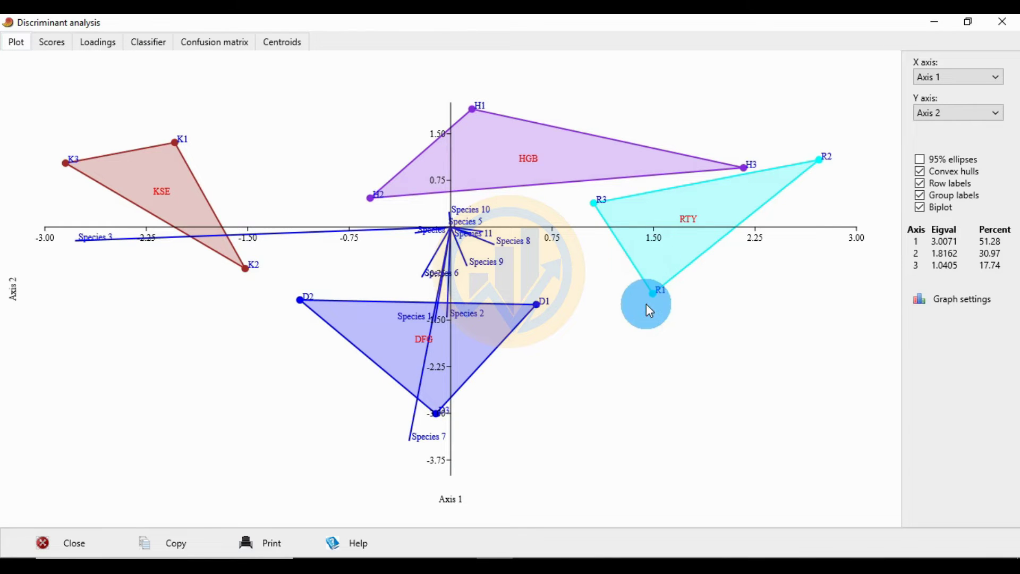
# Hide the biplot and compare the samples' axis scores with their positions on the discriminant plot
pyautogui.click(46, 48)
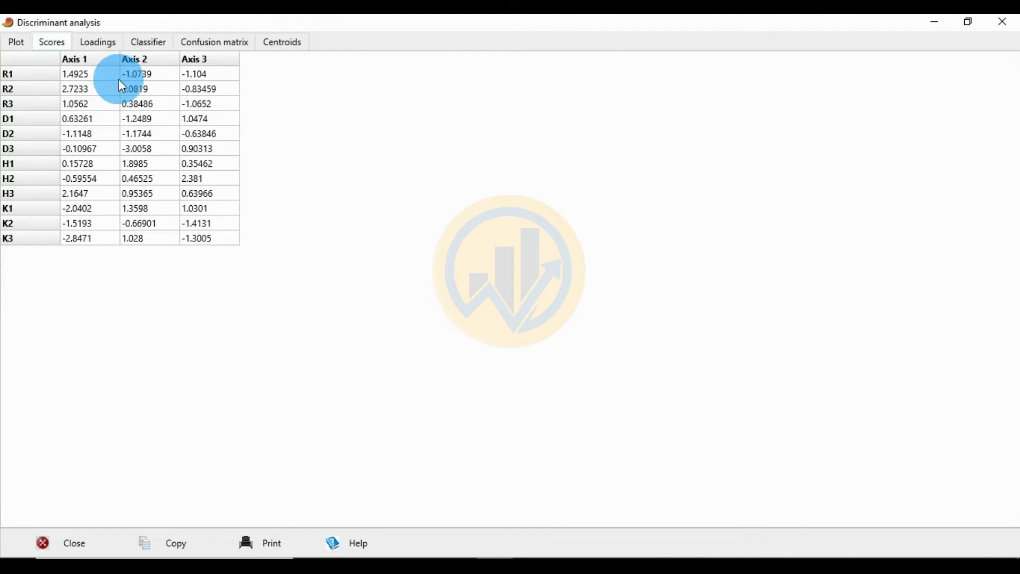
pyautogui.click(21, 45)
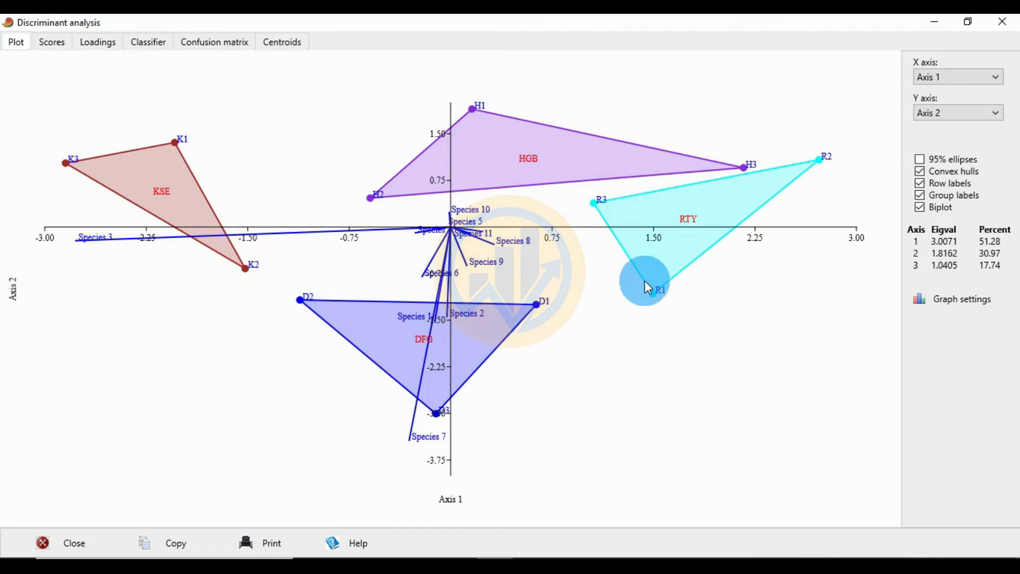
pyautogui.click(920, 207)
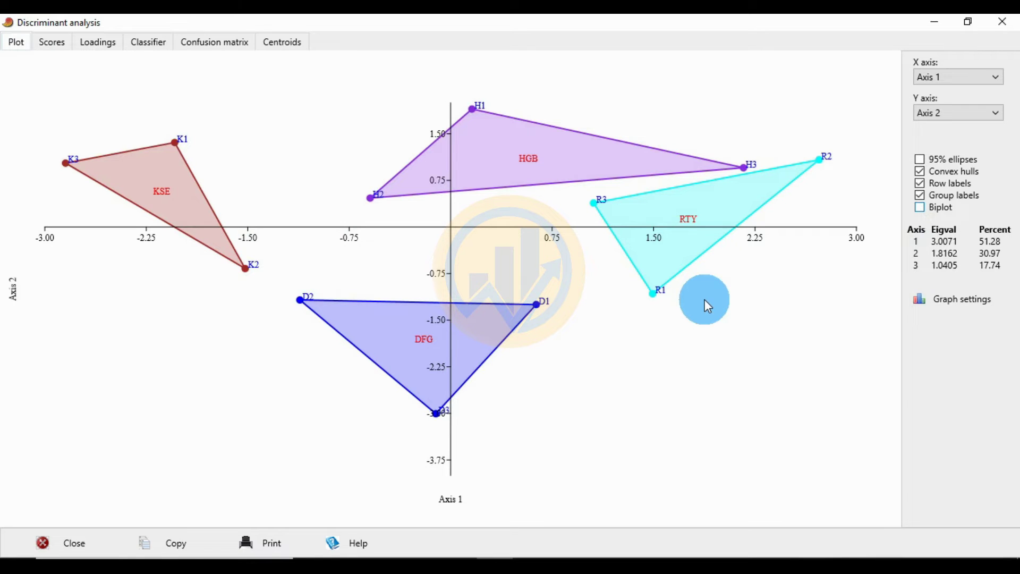
pyautogui.click(54, 44)
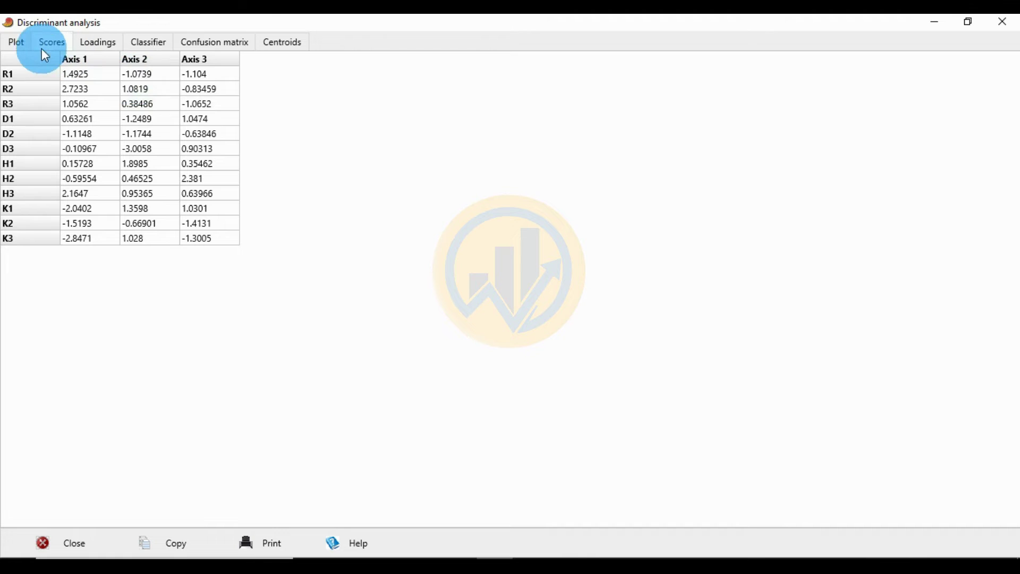
pyautogui.click(21, 43)
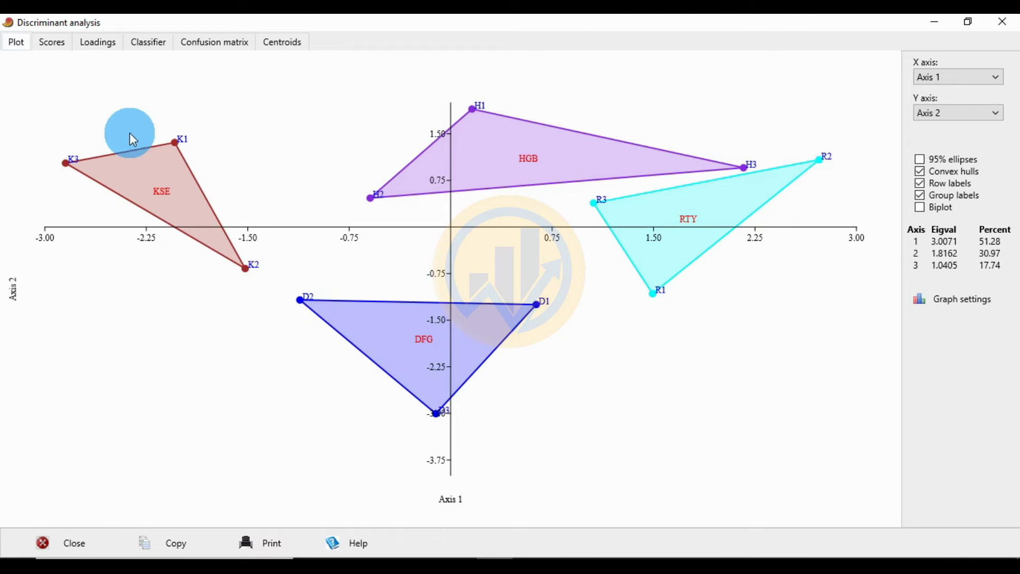
pyautogui.click(51, 44)
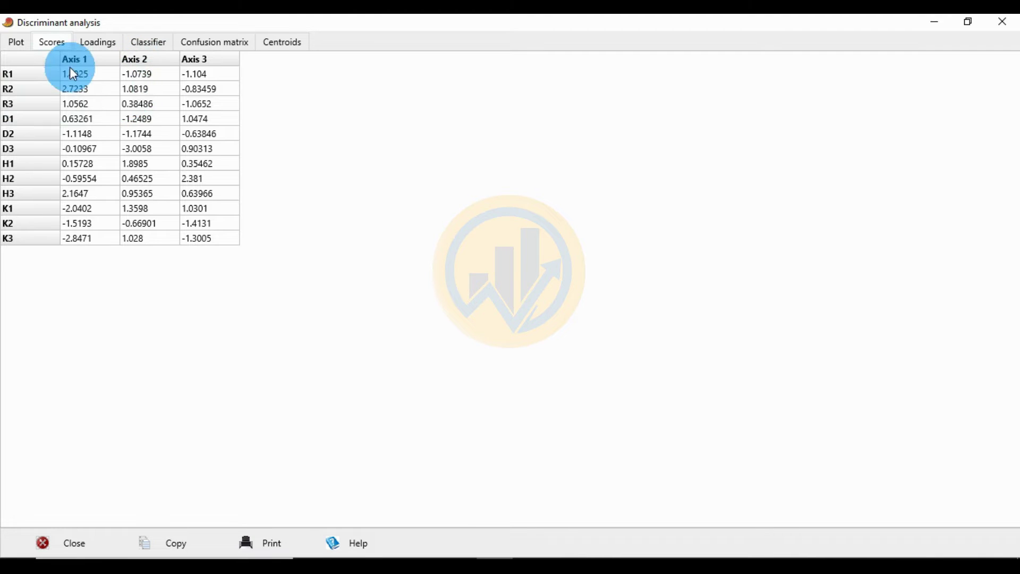
pyautogui.click(16, 43)
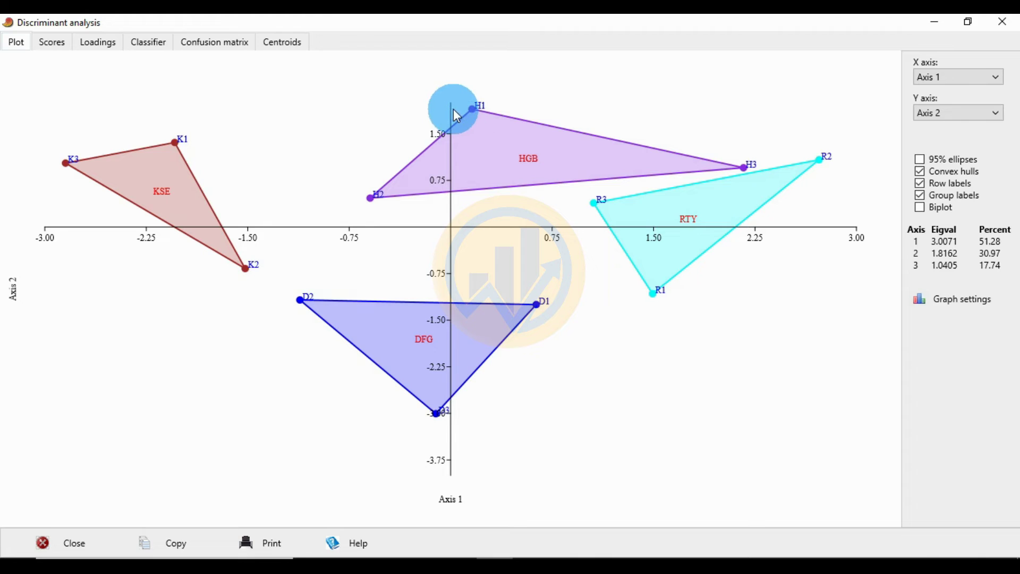
pyautogui.click(53, 41)
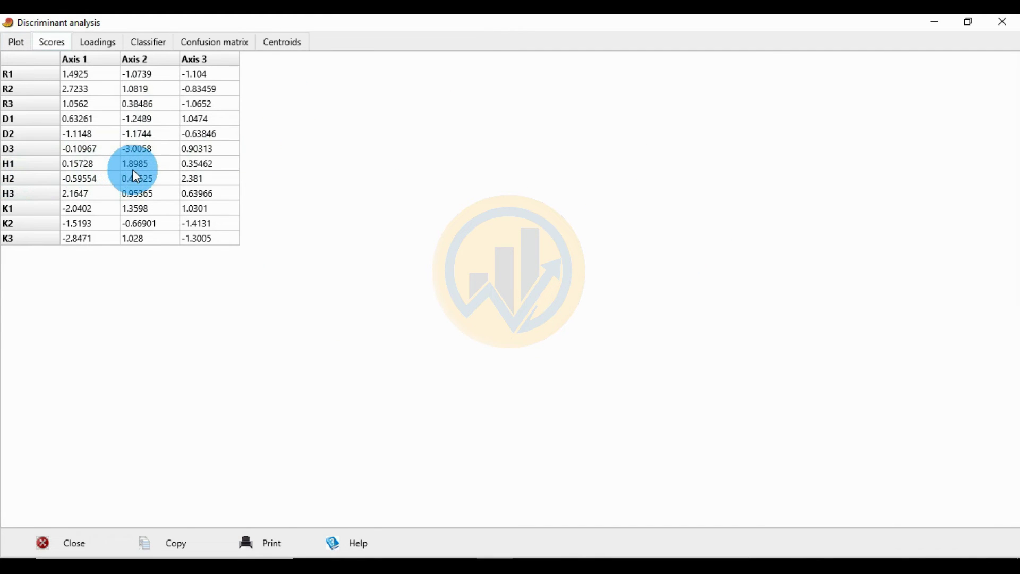
pyautogui.click(13, 41)
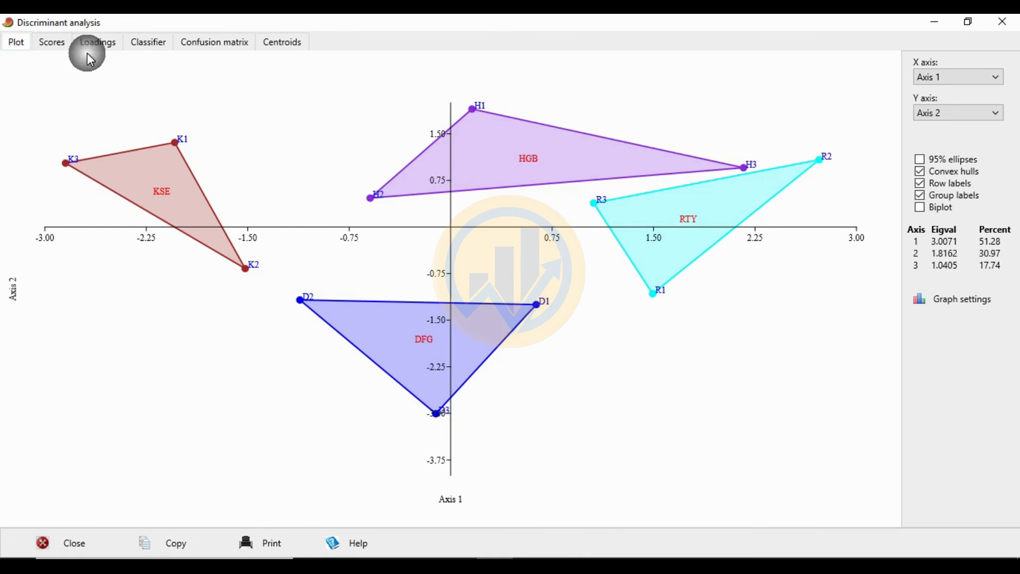
# Examine the species loadings on the three axes and show the biplot on the plot again
pyautogui.click(96, 45)
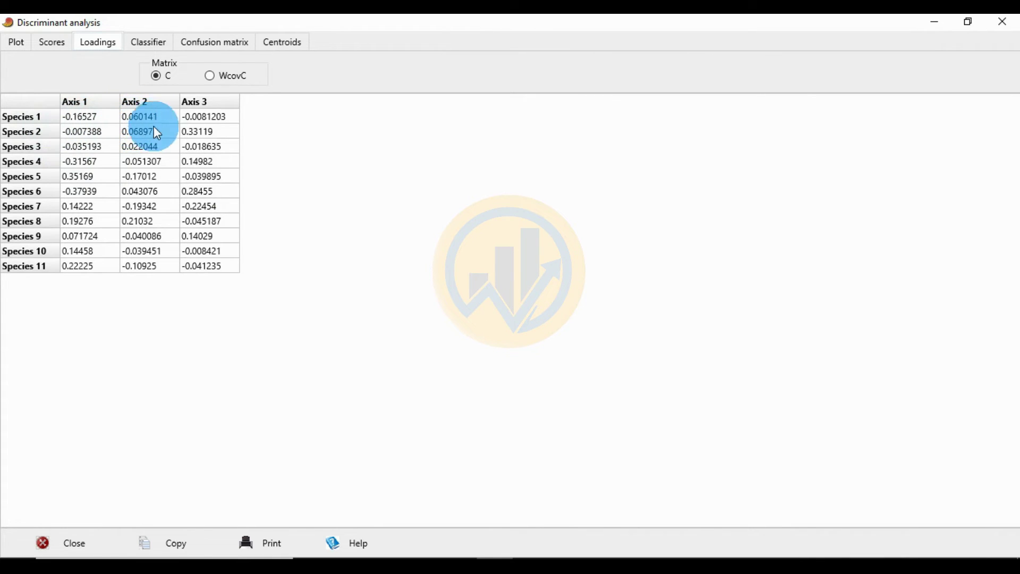
pyautogui.click(15, 45)
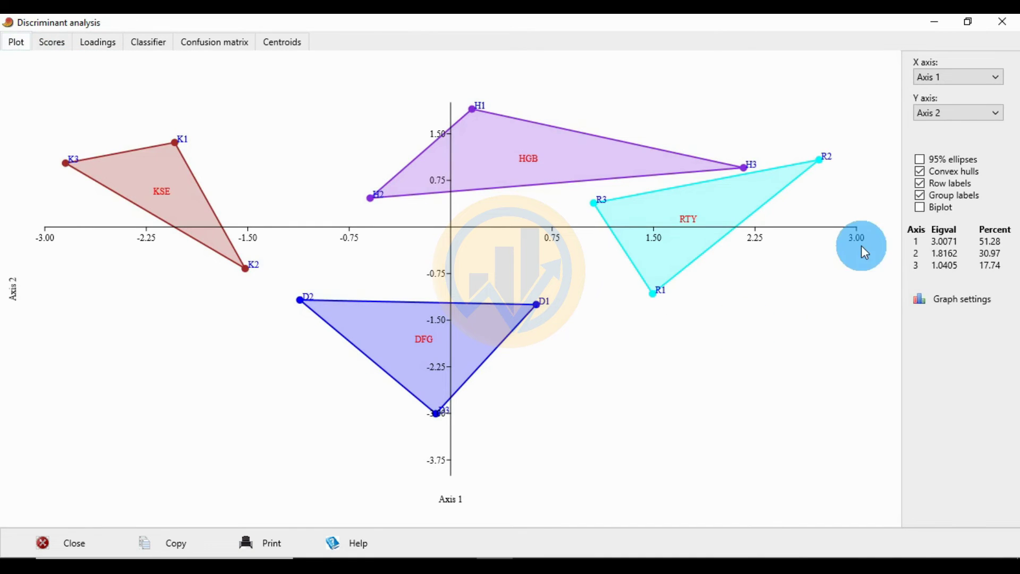
pyautogui.click(920, 208)
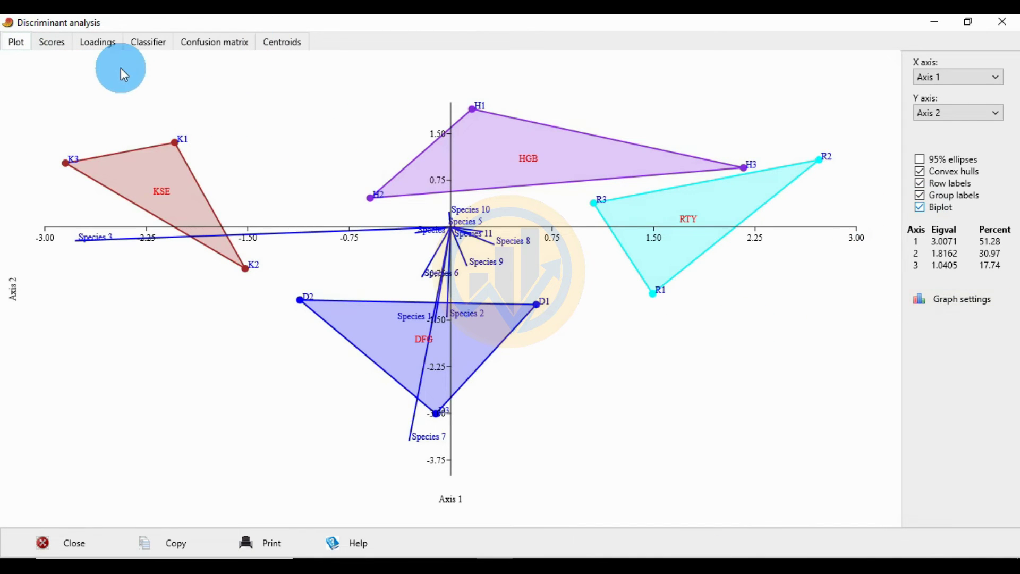
# Review and copy the classifier table of given, classified and jackknifed groups, and examine the confusion matrix
pyautogui.click(151, 43)
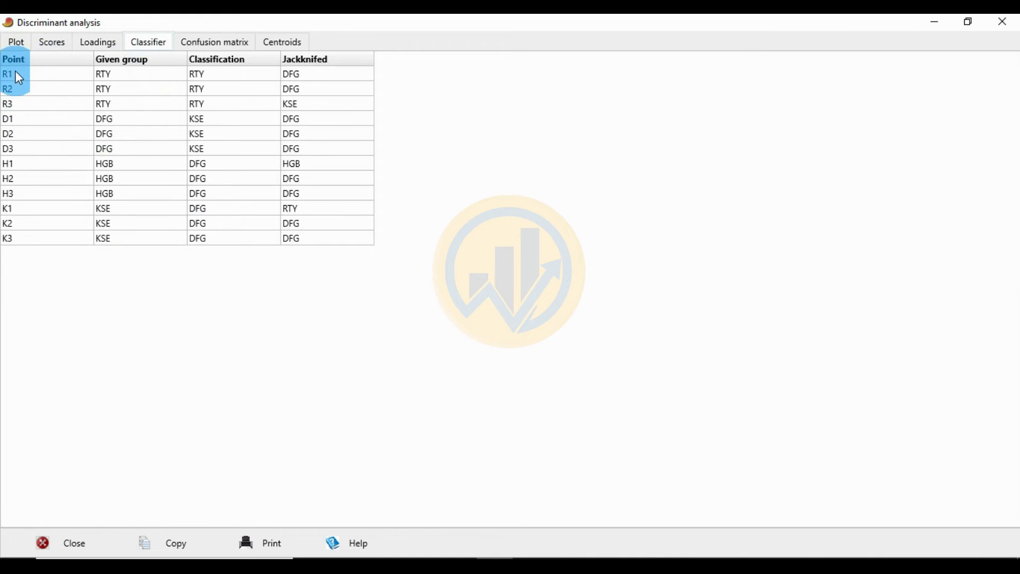
pyautogui.click(165, 543)
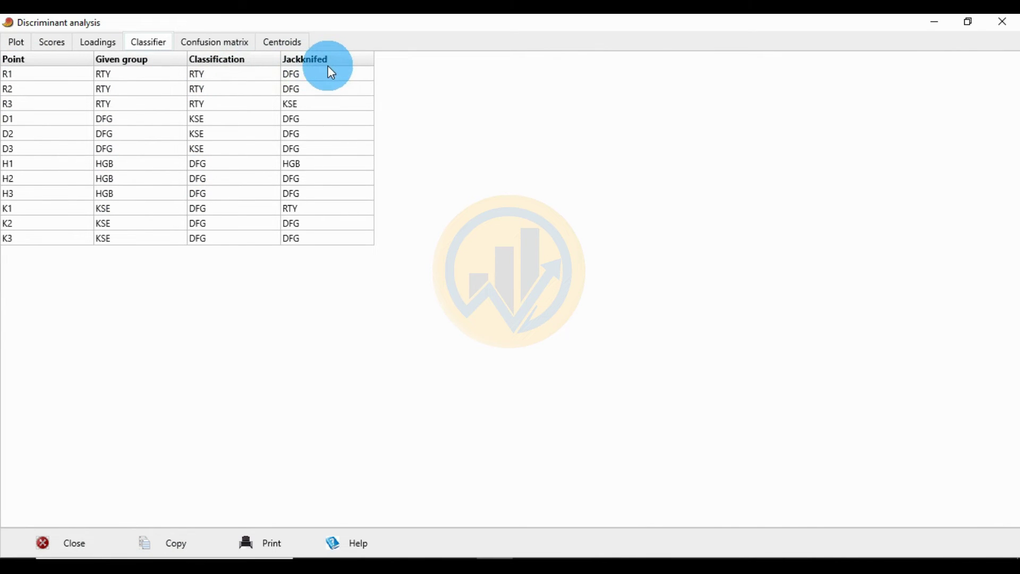
pyautogui.click(222, 41)
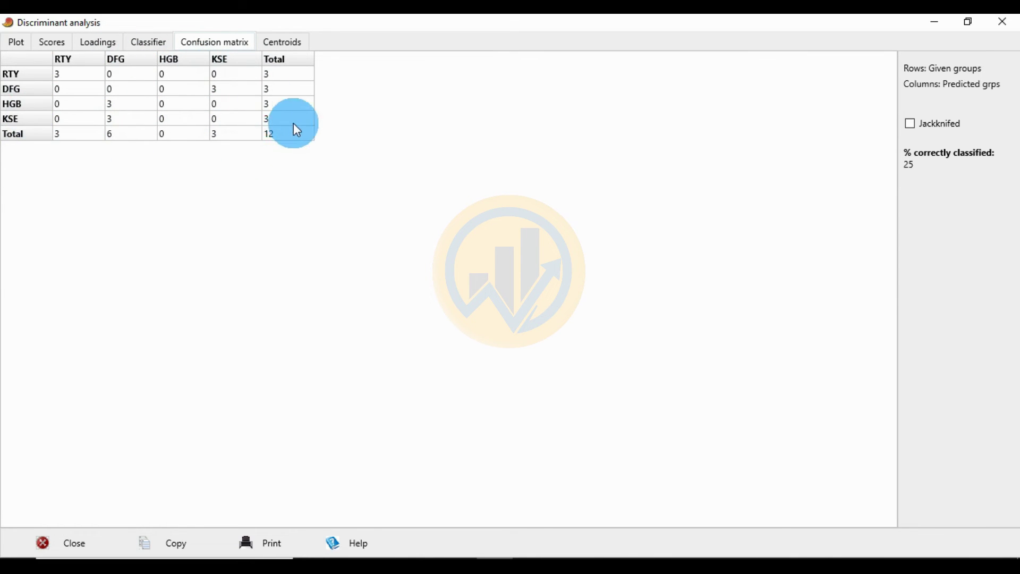
# Compare the group centroids' axis values with the group positions on the discriminant plot
pyautogui.click(280, 47)
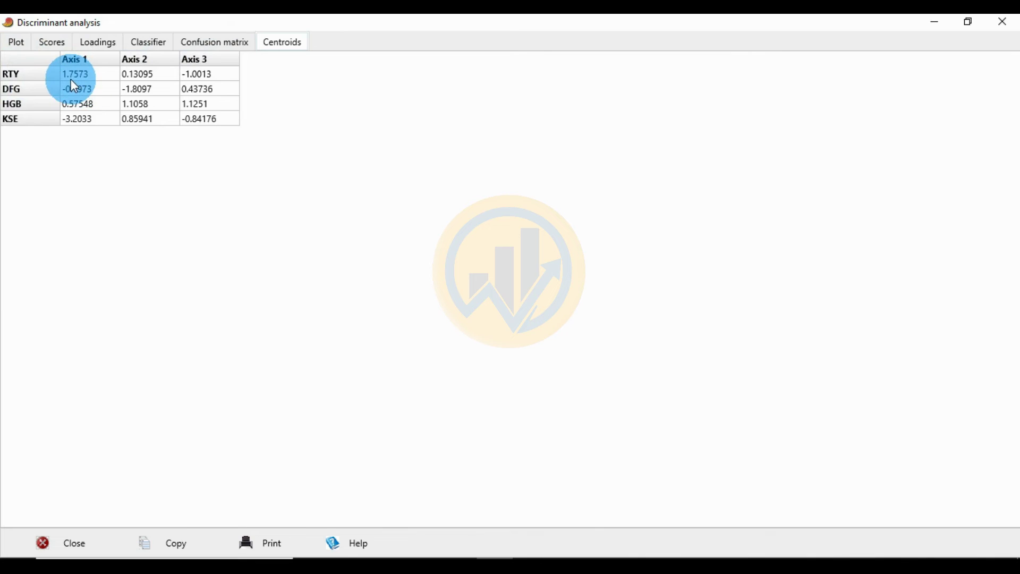
pyautogui.click(31, 45)
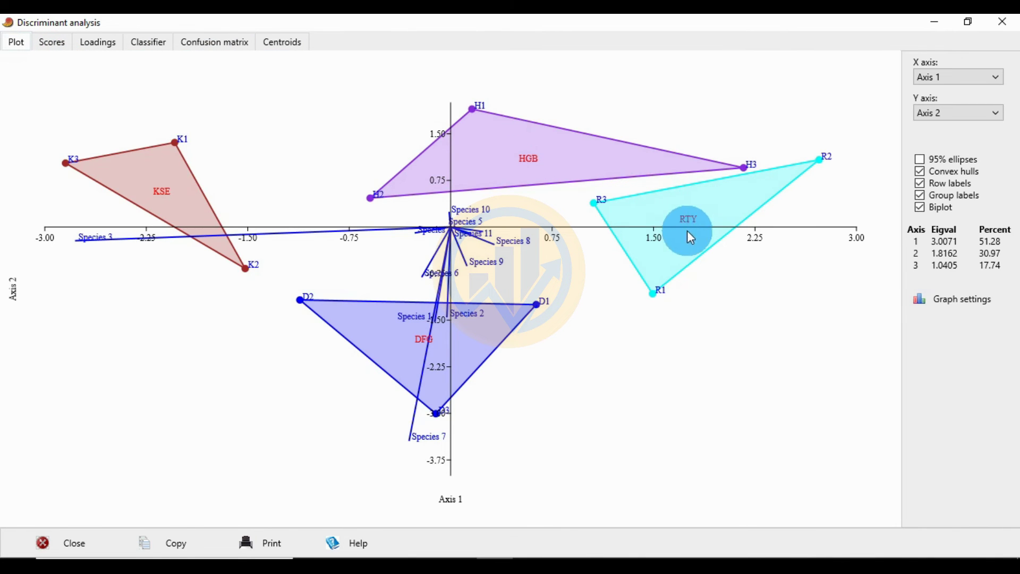
pyautogui.click(285, 47)
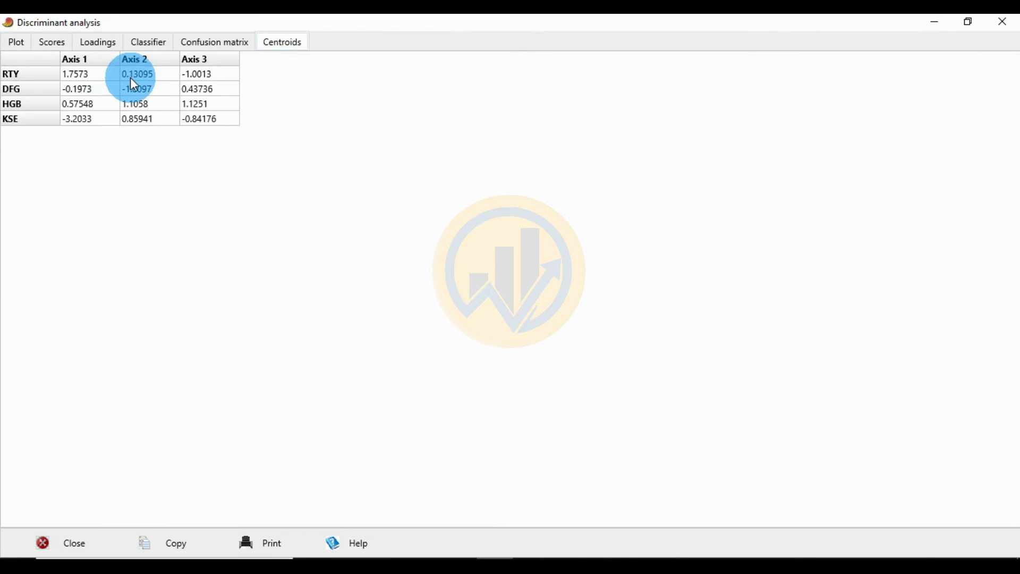
pyautogui.click(16, 43)
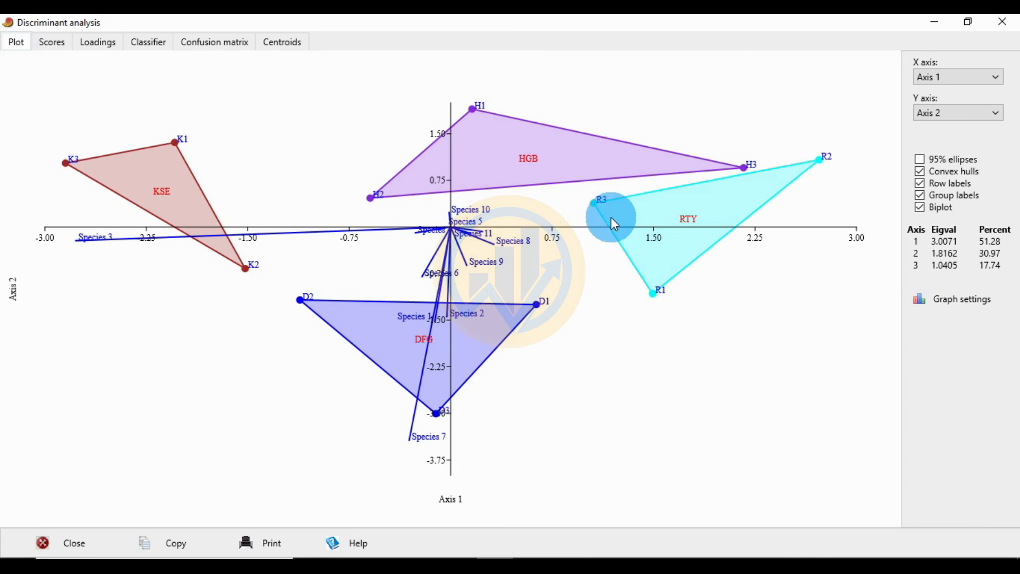
pyautogui.click(296, 49)
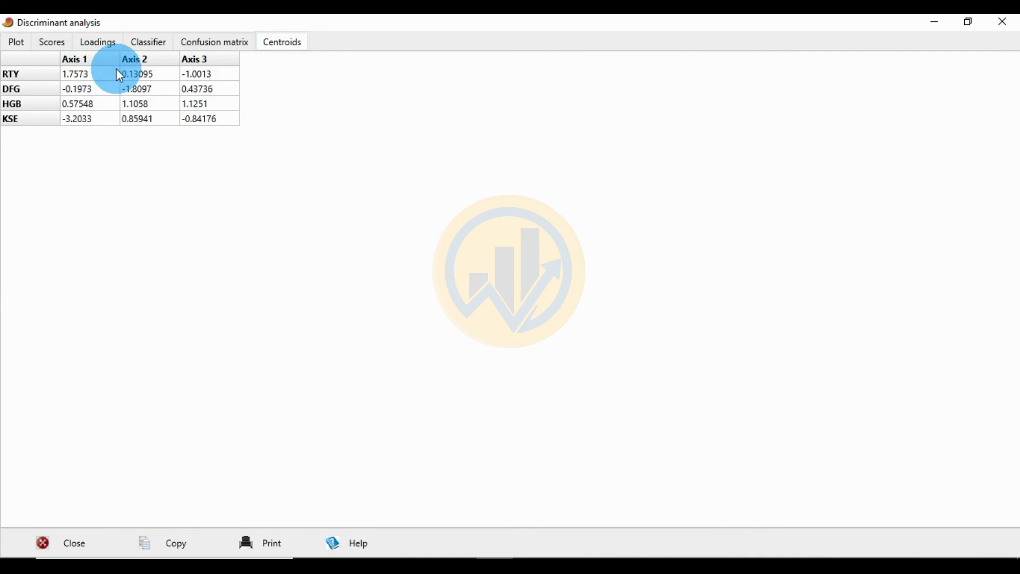
# View the discriminant plot with Axis 3 as the Y axis, and set the Y axis back to Axis 2
pyautogui.click(28, 49)
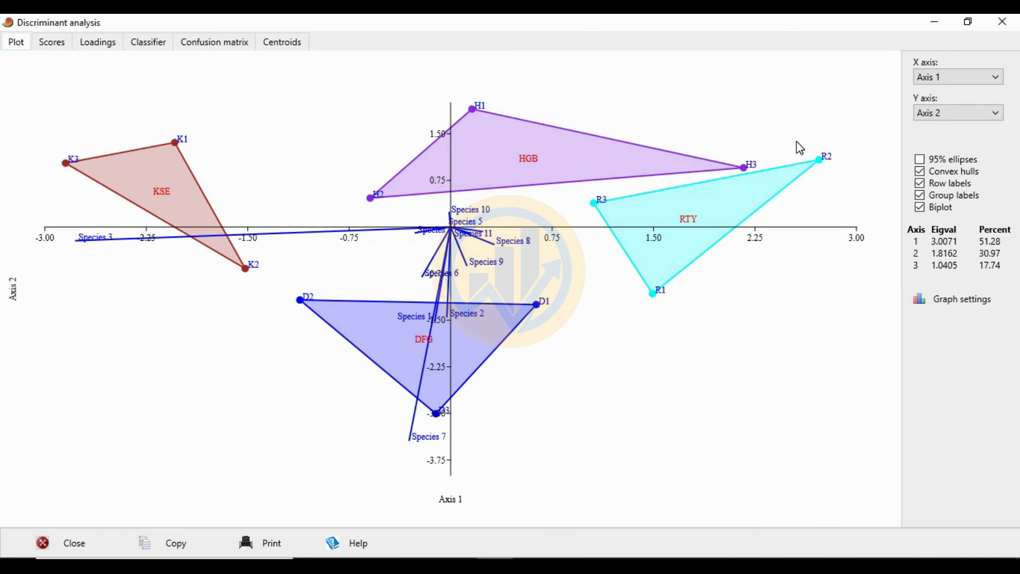
pyautogui.click(999, 113)
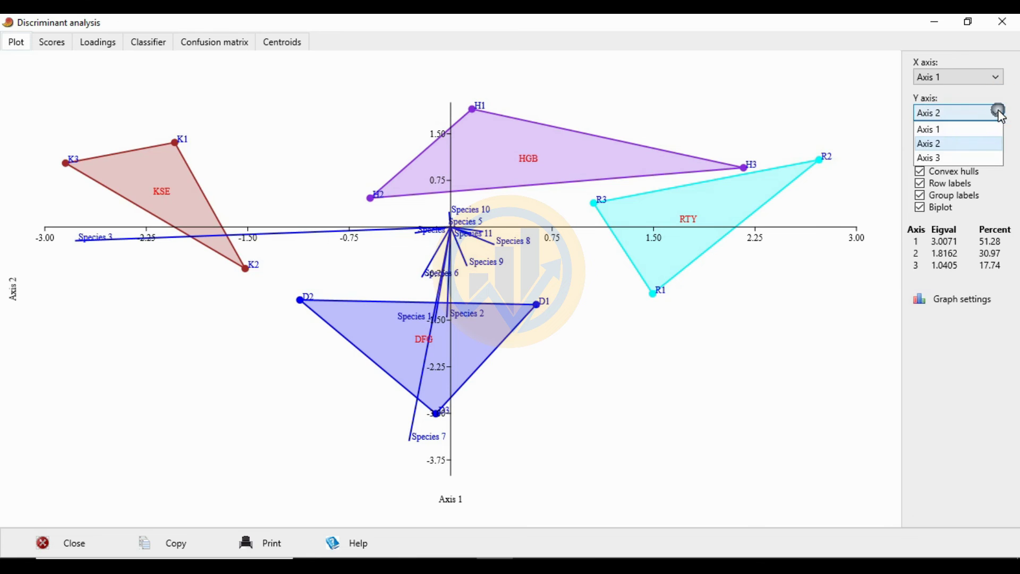
pyautogui.click(931, 158)
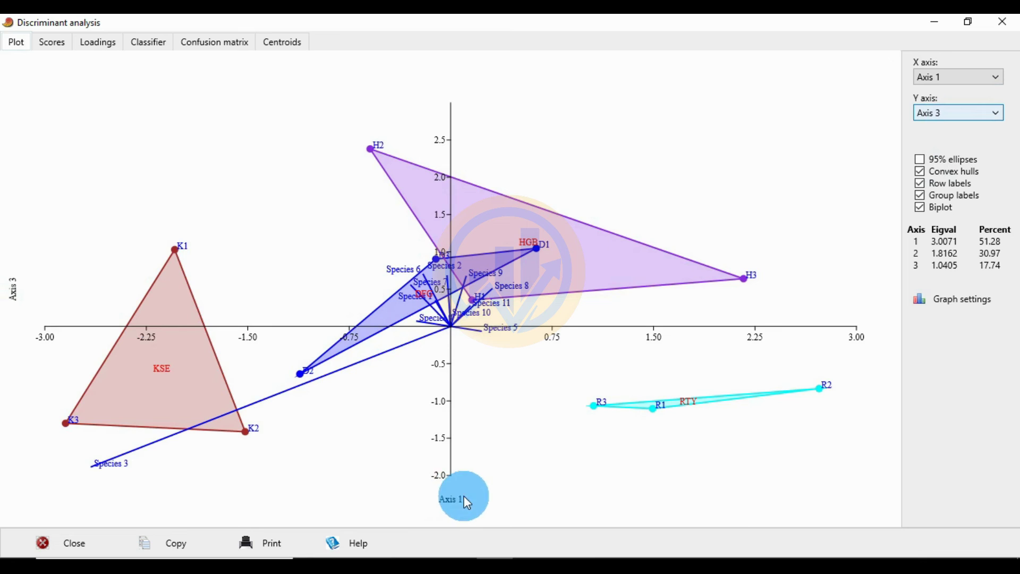
pyautogui.click(998, 115)
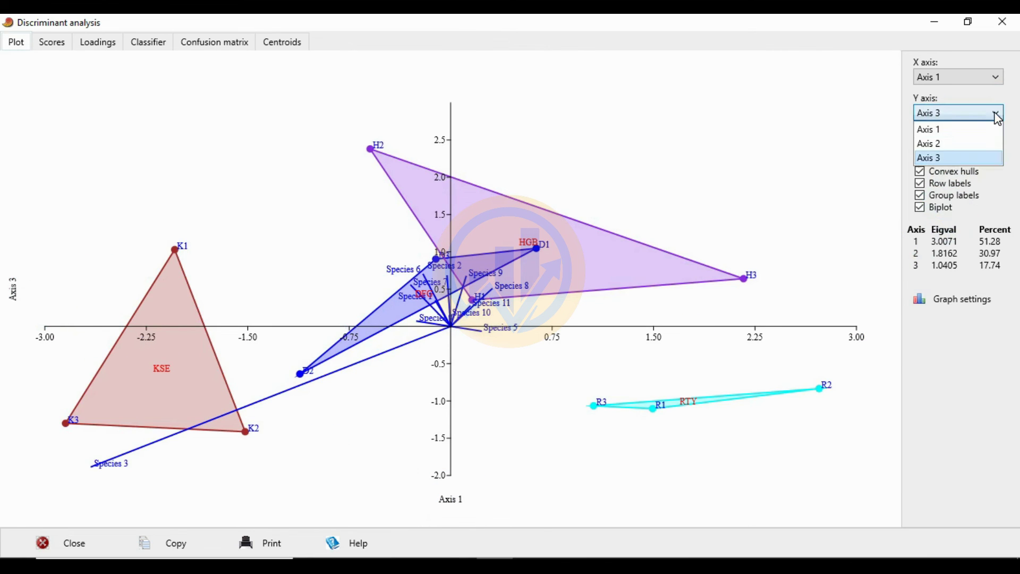
pyautogui.click(957, 144)
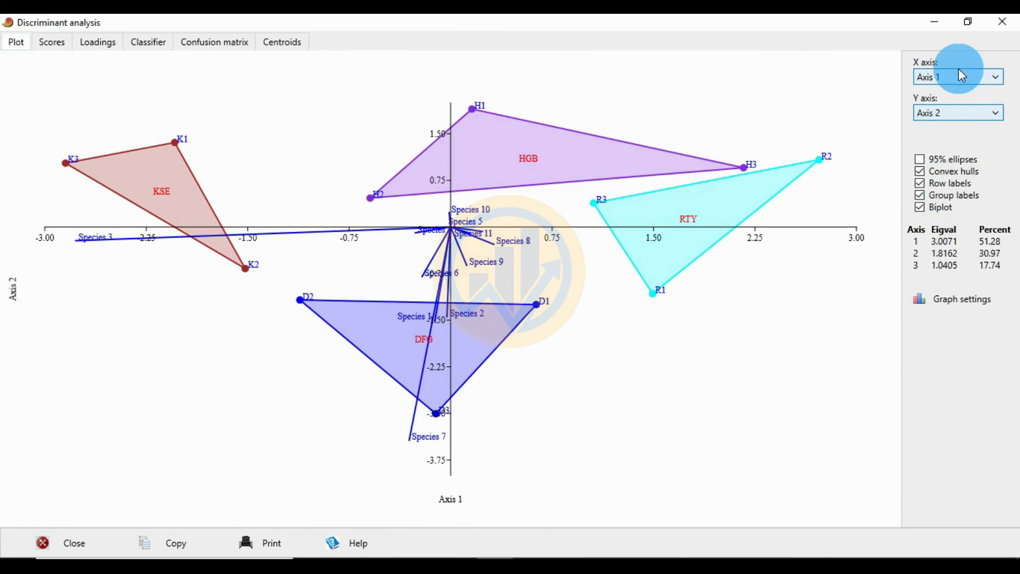
# View the plot with Axis 2 and with Axis 3 as the X axis, and set the X axis back to Axis 1
pyautogui.click(997, 78)
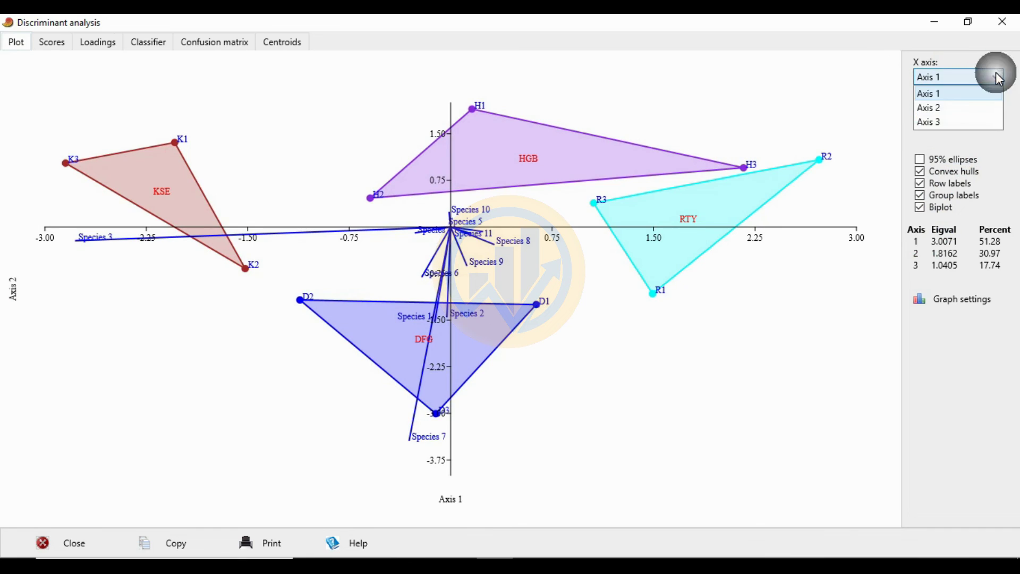
pyautogui.click(952, 106)
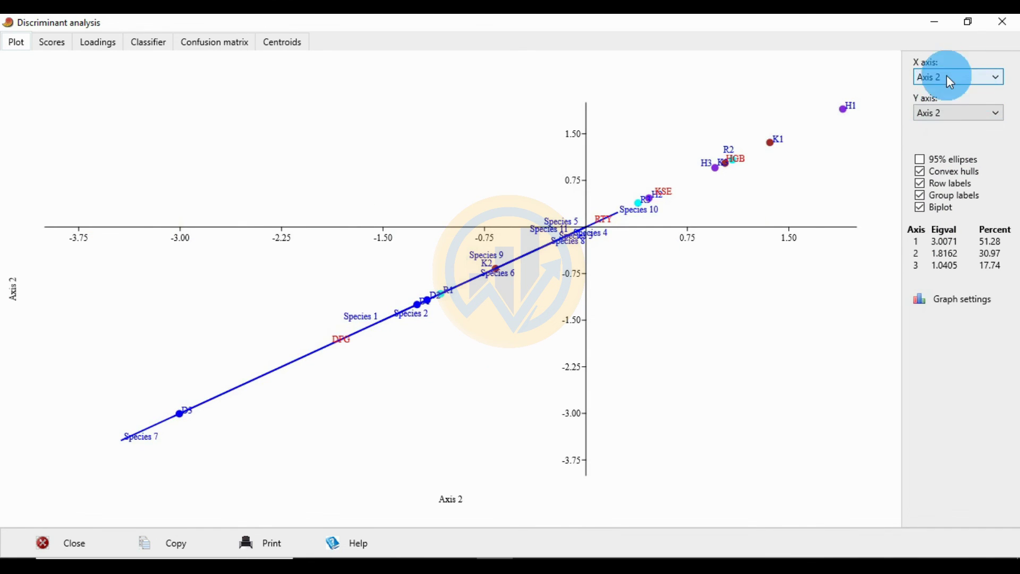
pyautogui.click(968, 75)
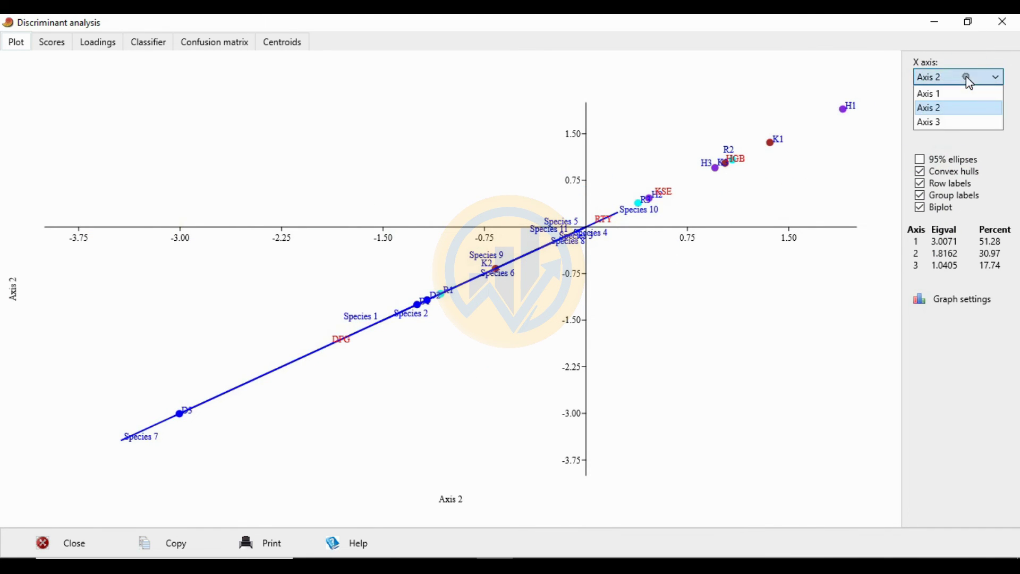
pyautogui.click(937, 122)
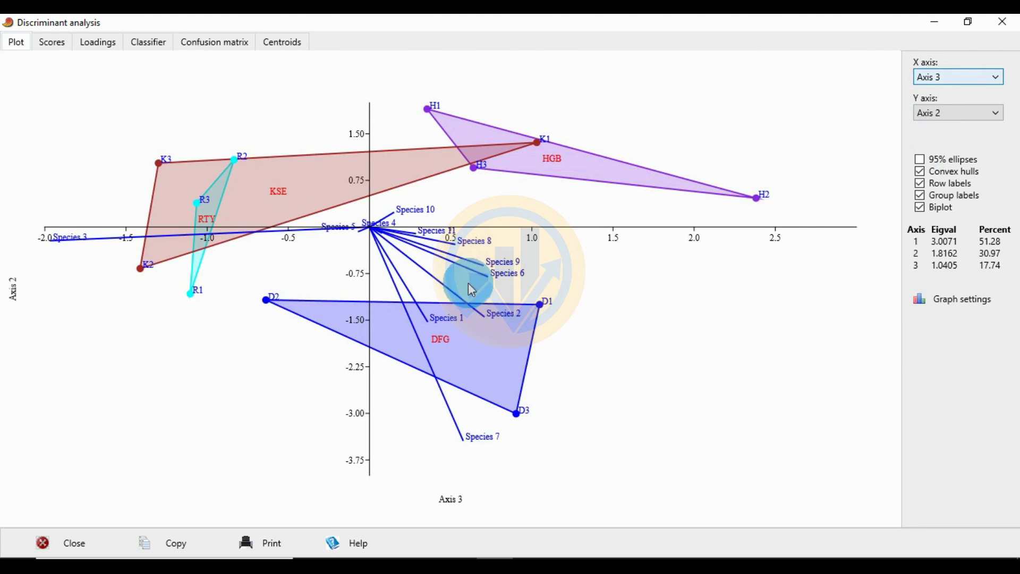
pyautogui.click(980, 75)
pyautogui.click(948, 94)
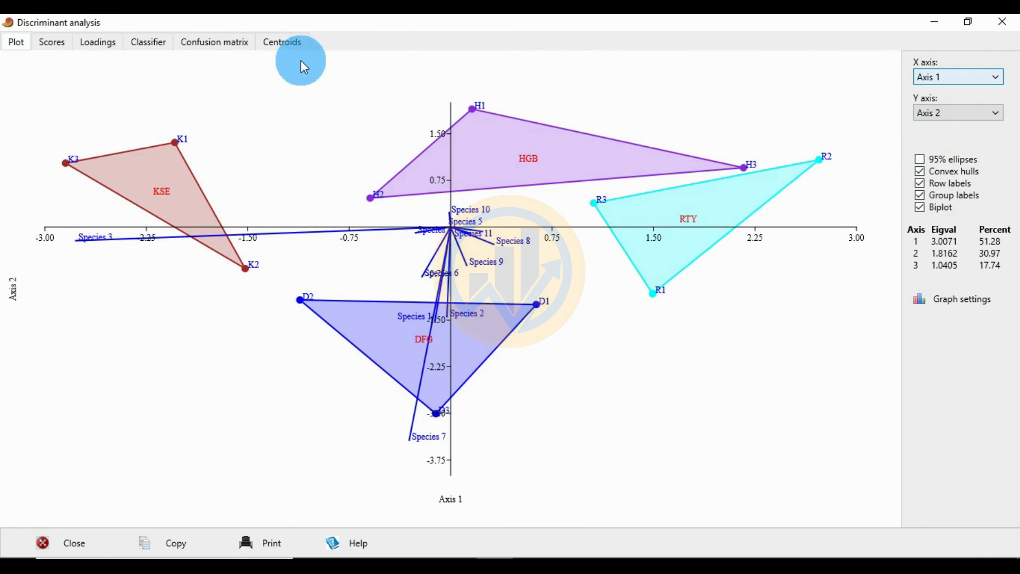
# Compare the DFG group's Axis 1 and Axis 2 centroid values with its position on the discriminant plot
pyautogui.click(286, 43)
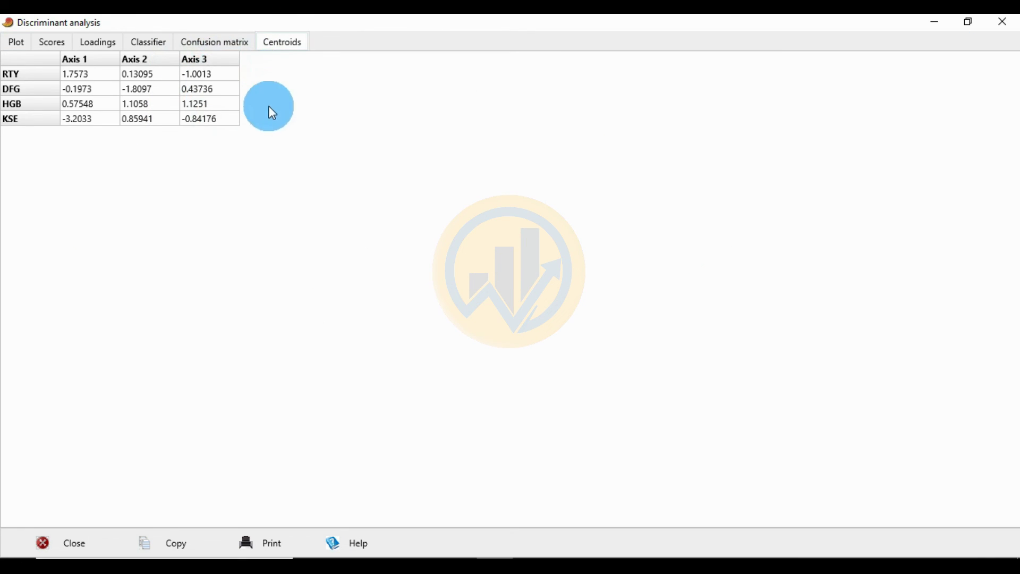
pyautogui.moveTo(27, 122); pyautogui.dragTo(8, 101)
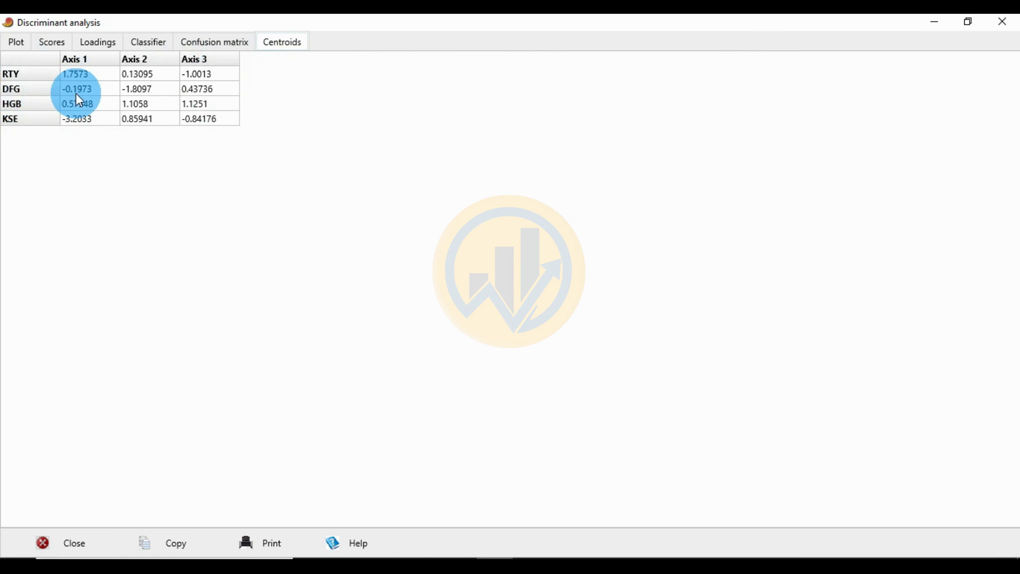
pyautogui.click(16, 47)
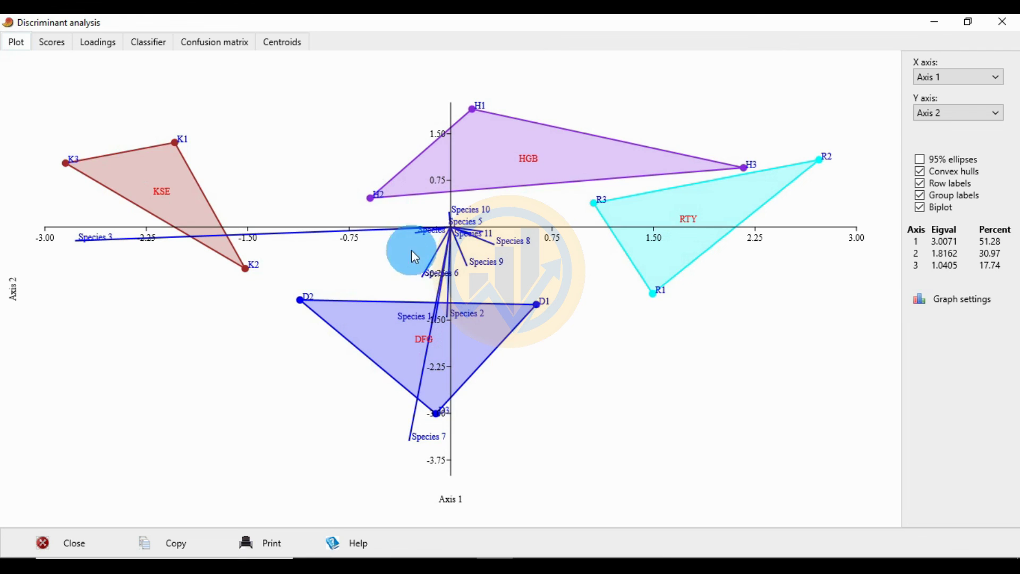
pyautogui.click(282, 41)
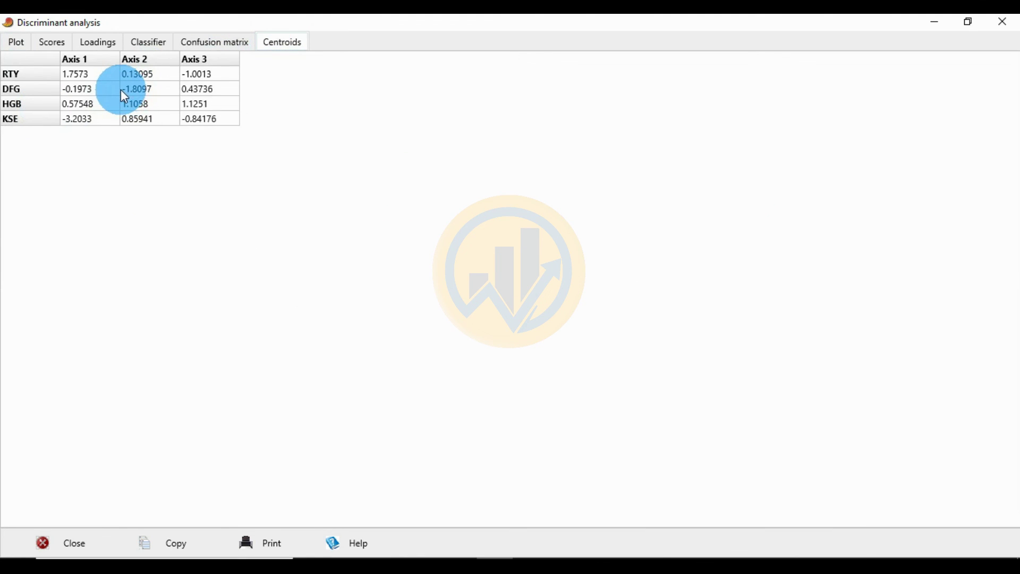
pyautogui.click(18, 43)
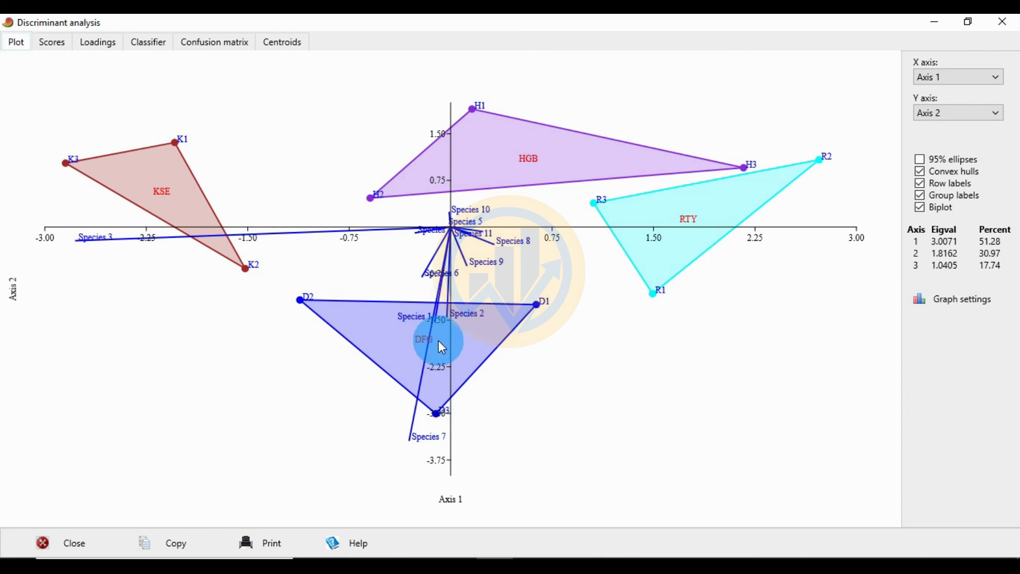
# Check the HGB group's Axis 1 and Axis 2 centroid values against its location on the plot
pyautogui.click(296, 41)
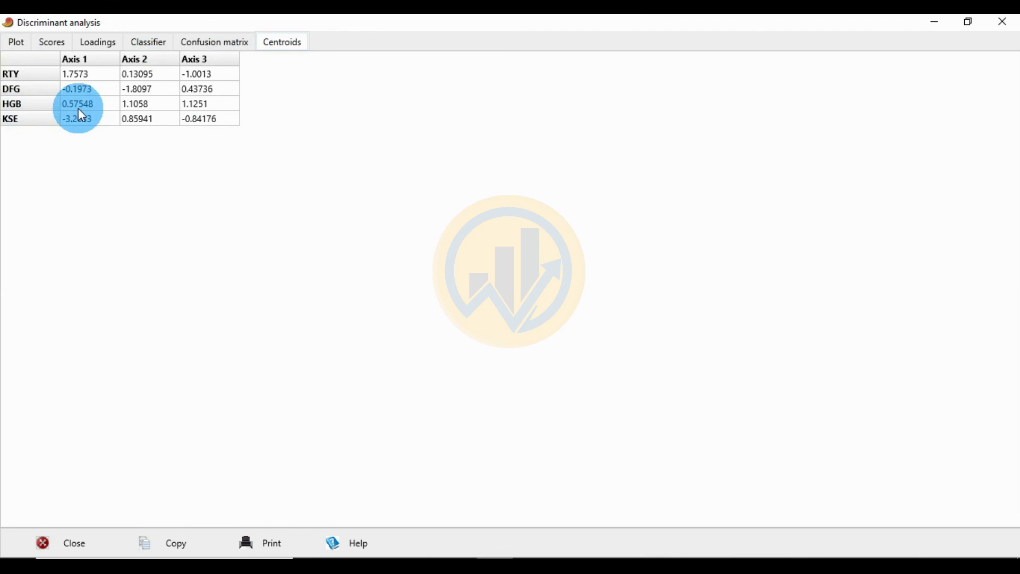
pyautogui.click(16, 45)
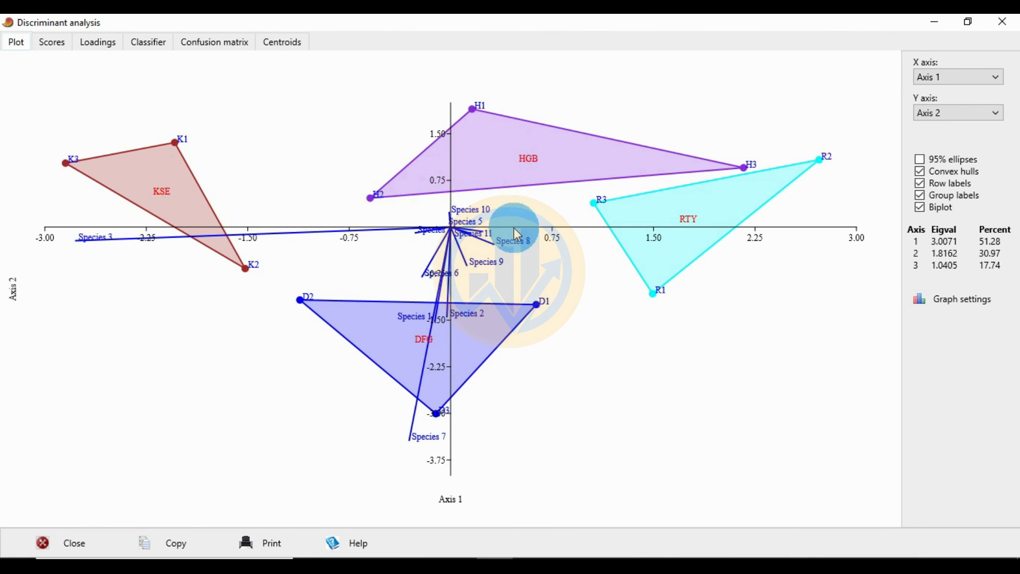
pyautogui.click(265, 47)
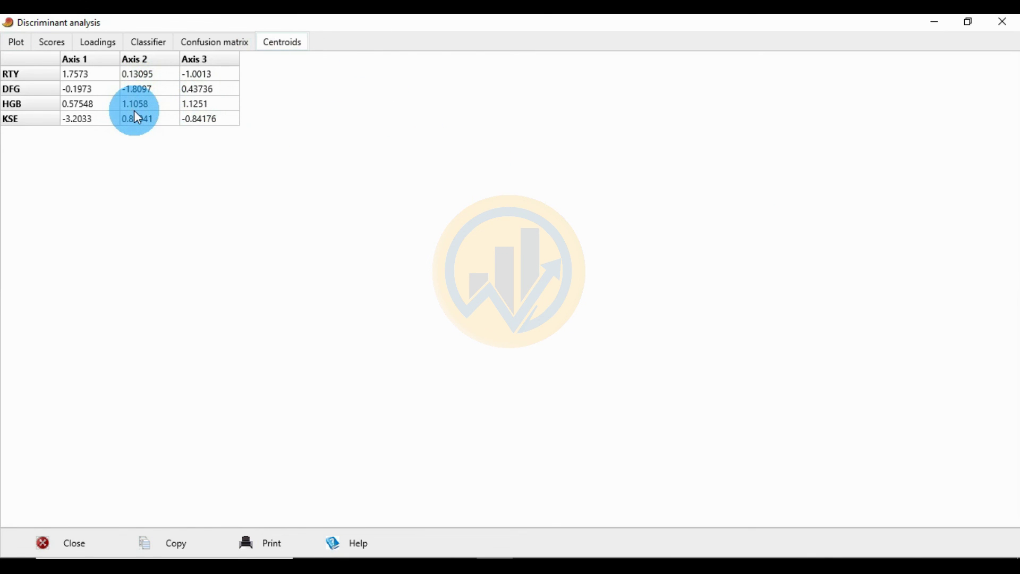
pyautogui.click(16, 46)
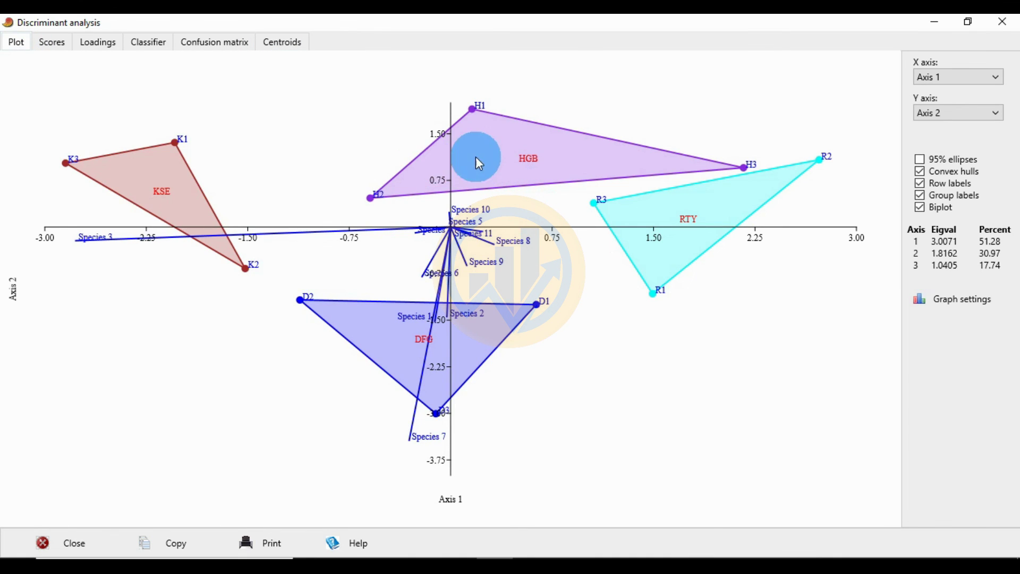
# Compare the KSE group's Axis 1 and Axis 2 centroid values with its location on the plot
pyautogui.click(287, 42)
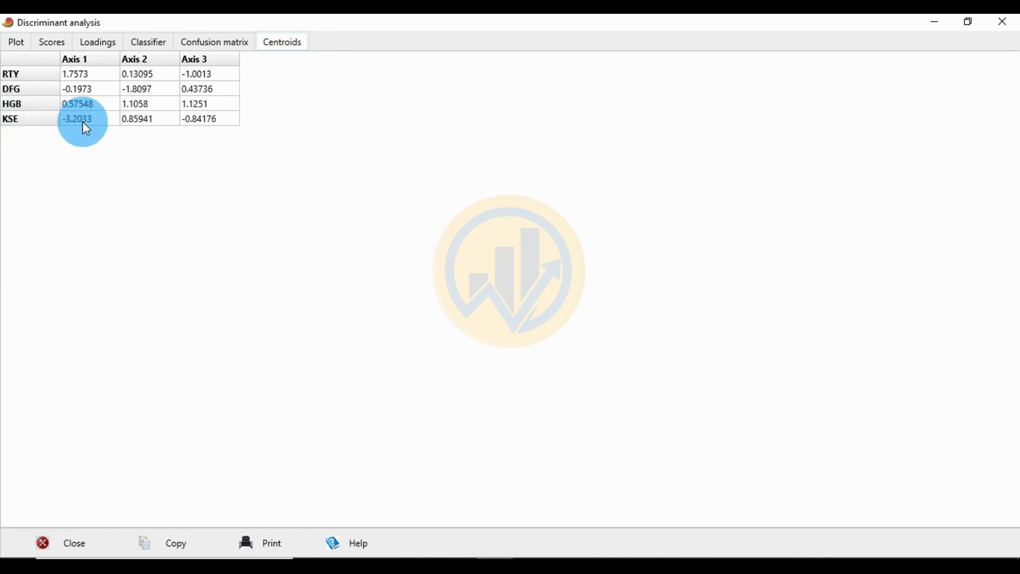
pyautogui.hotkey('ctrl', 'Tab')
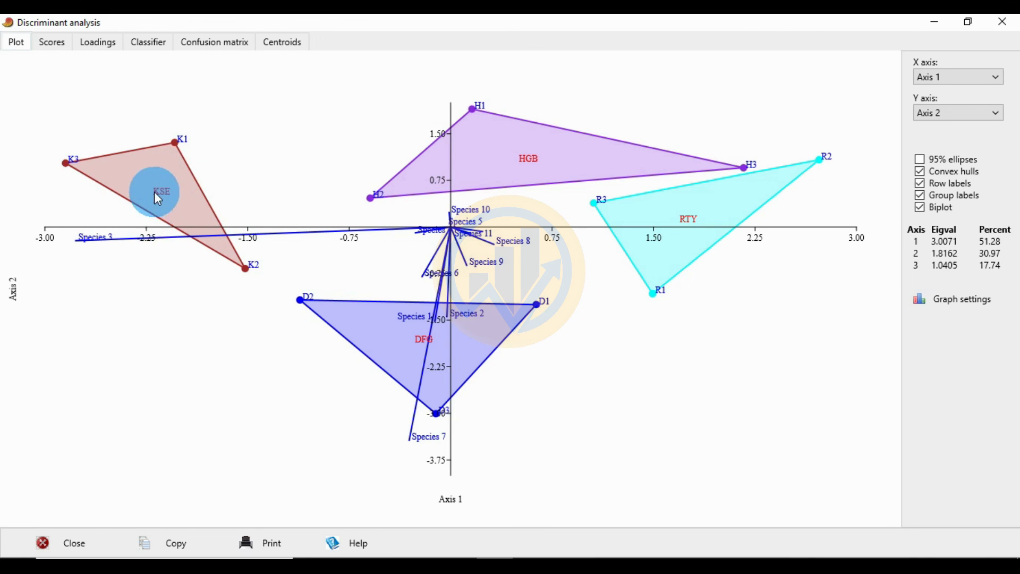
pyautogui.click(273, 43)
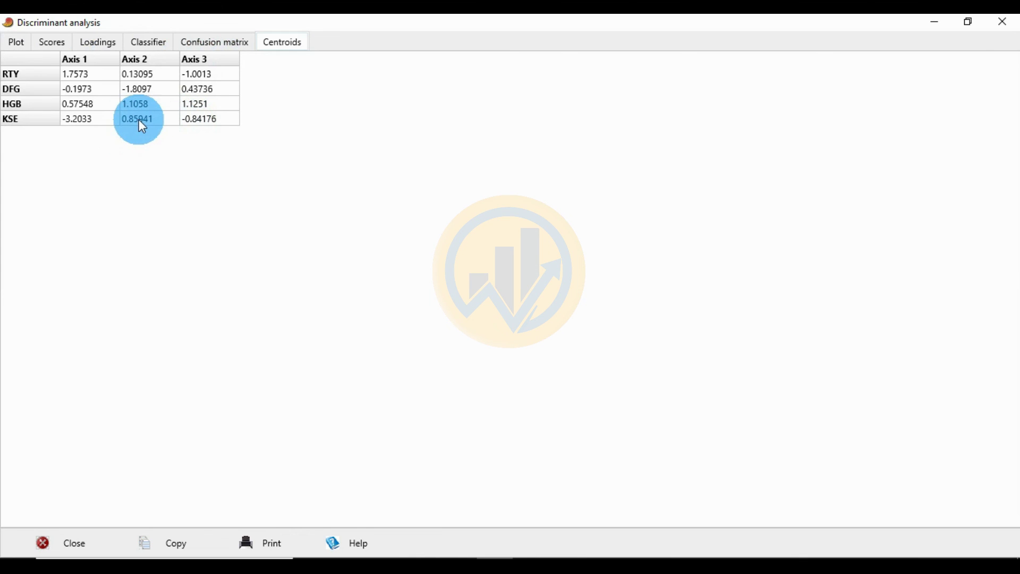
pyautogui.click(20, 49)
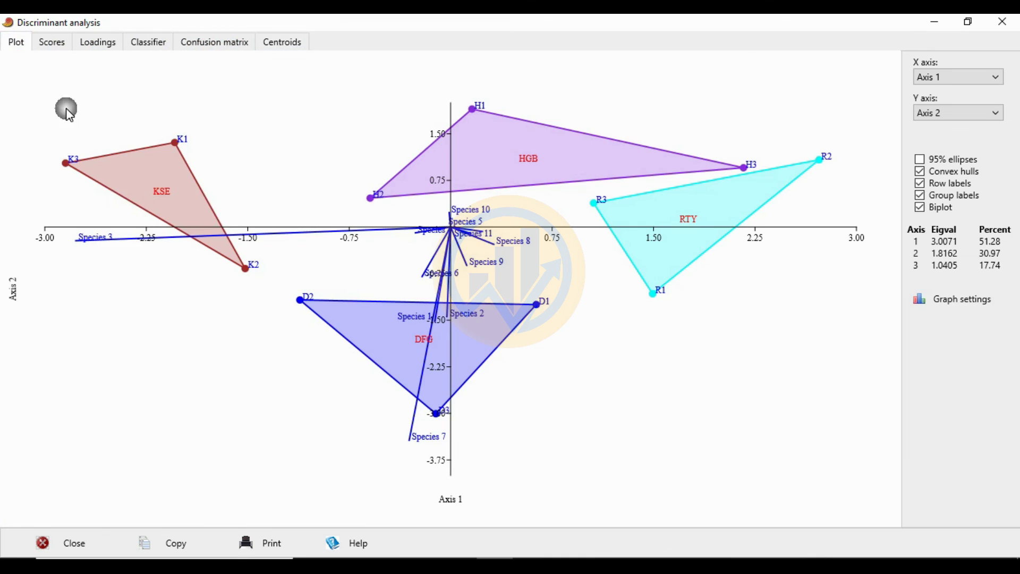